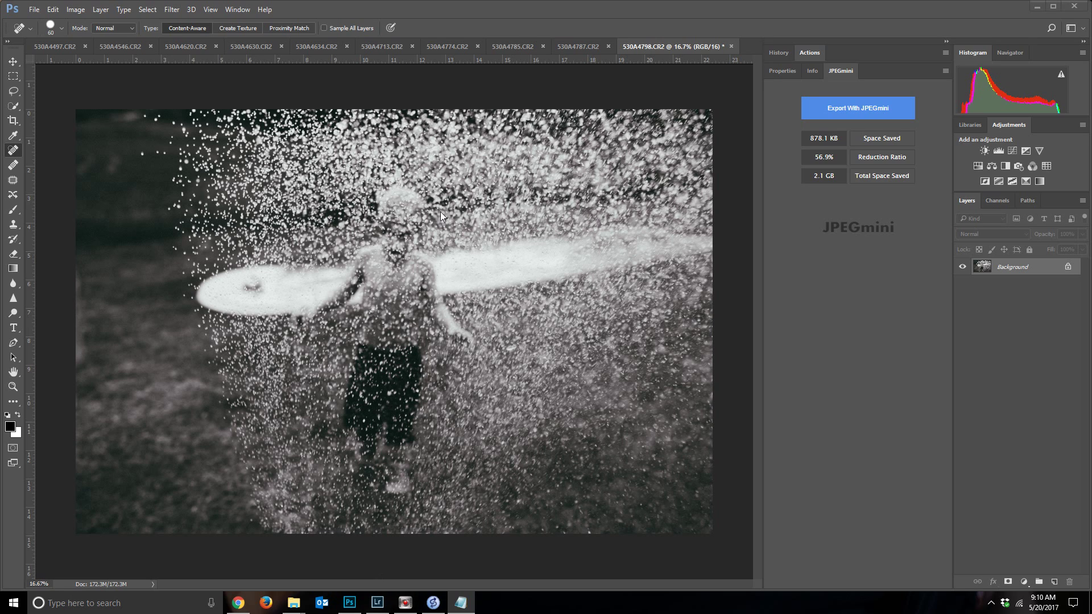
Resize the photo from 6720 × 4480 to 2048 × 1365 pixels and begin a JPEGmini export
{"action": "left_click", "coordinate": [76, 10]}
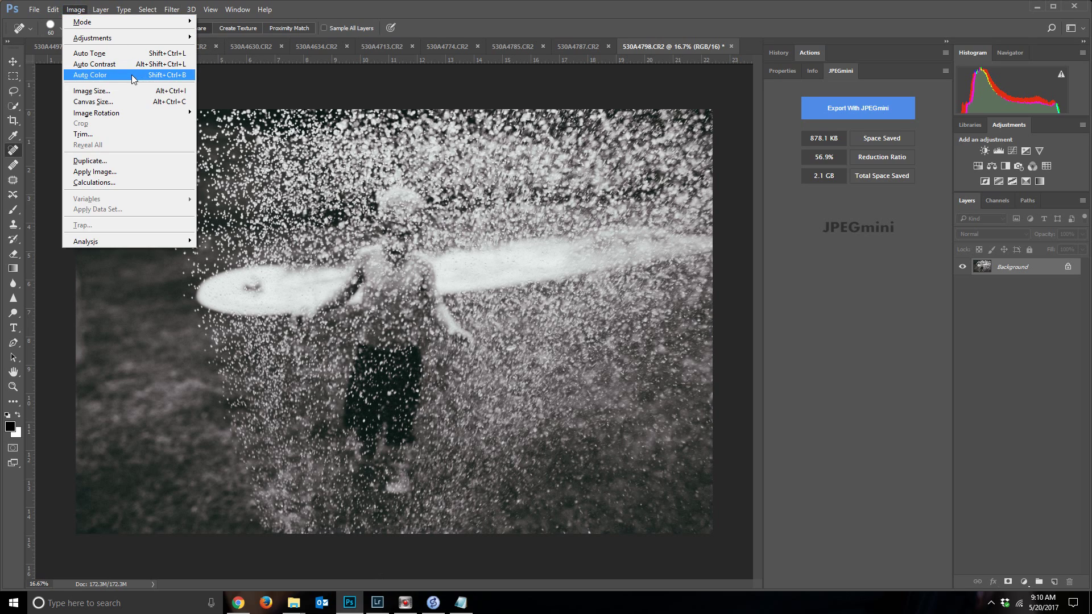
{"action": "left_click", "coordinate": [120, 90]}
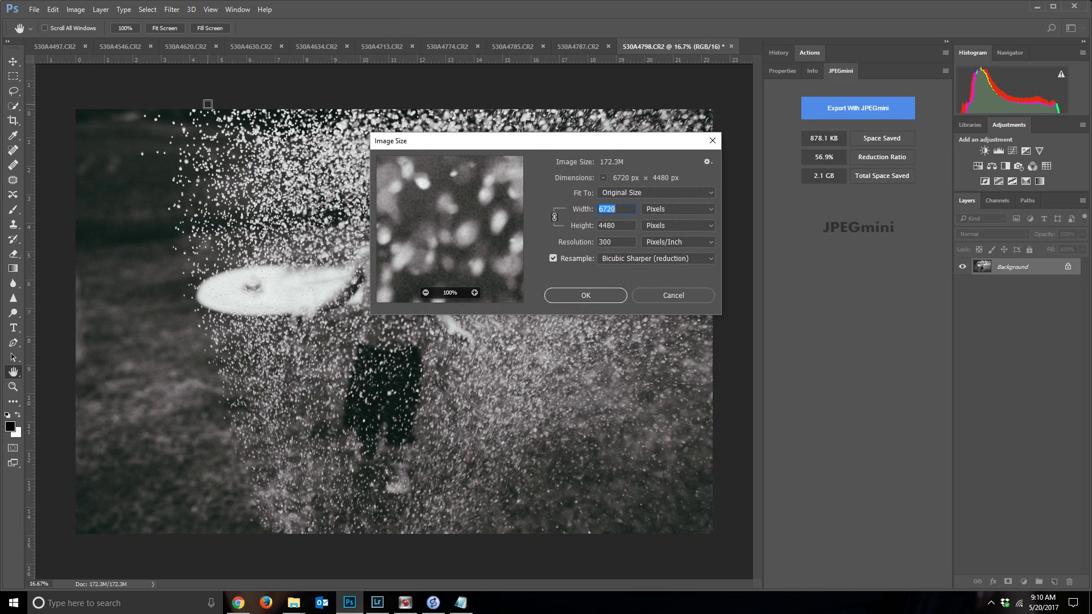
{"action": "type", "text": "2048"}
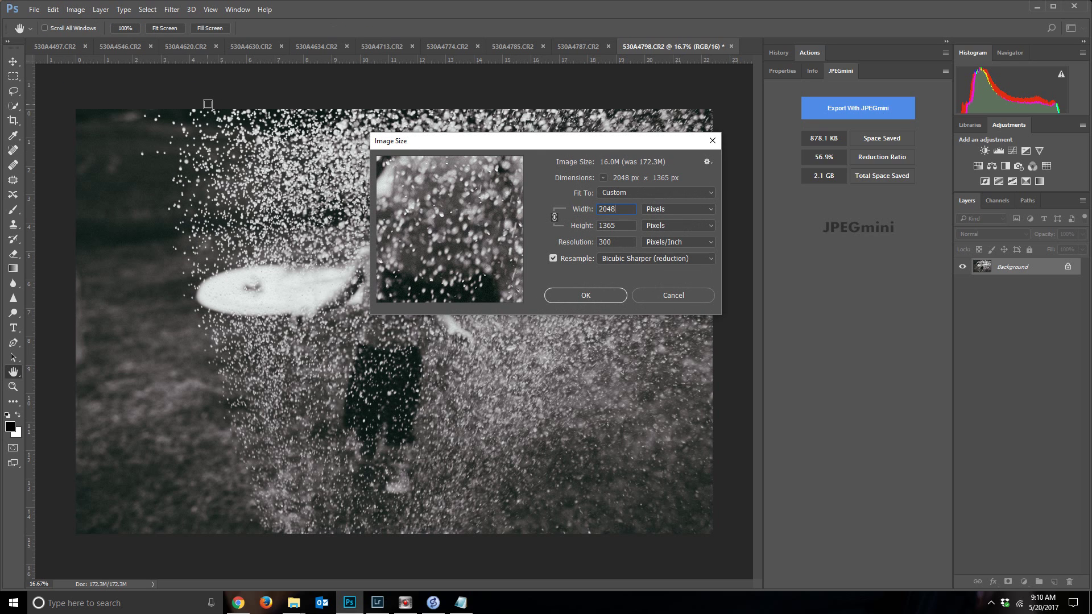
{"action": "key", "text": "Return"}
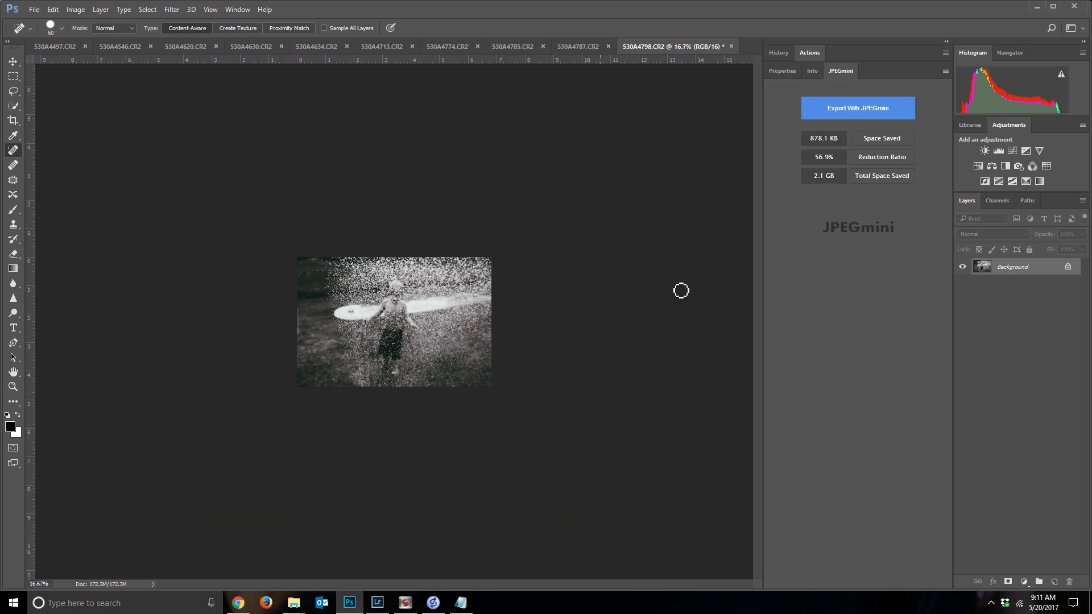
{"action": "left_click", "coordinate": [847, 109]}
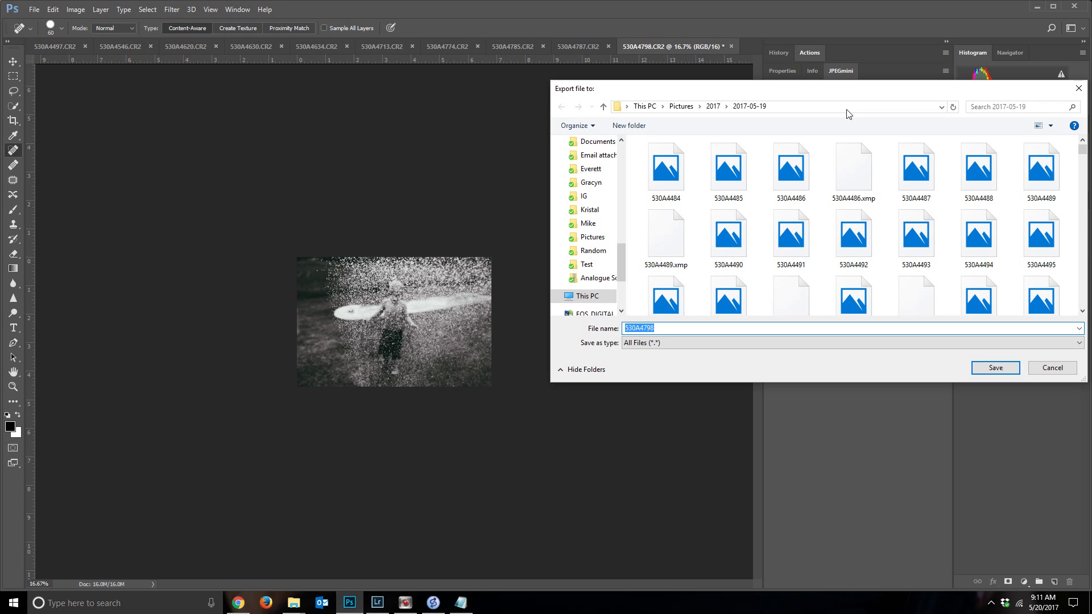
Reposition the JPEGmini export dialog and scroll its navigation pane up toward Quick access
{"action": "left_click_drag", "start_coordinate": [838, 82], "coordinate": [808, 122]}
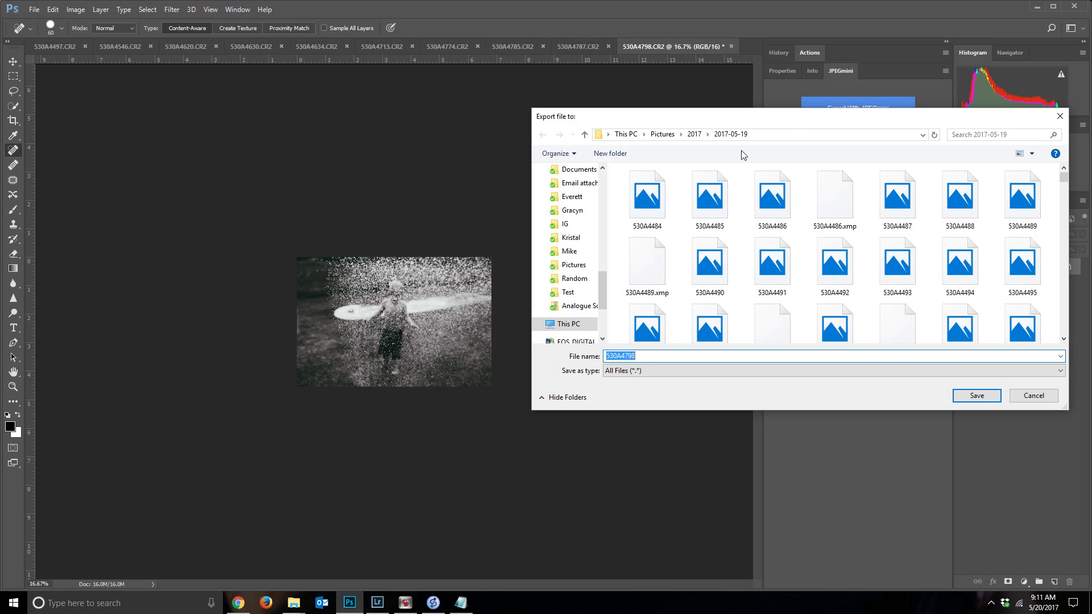
{"action": "left_click_drag", "start_coordinate": [730, 115], "coordinate": [699, 279]}
{"action": "left_click_drag", "start_coordinate": [687, 323], "coordinate": [717, 201]}
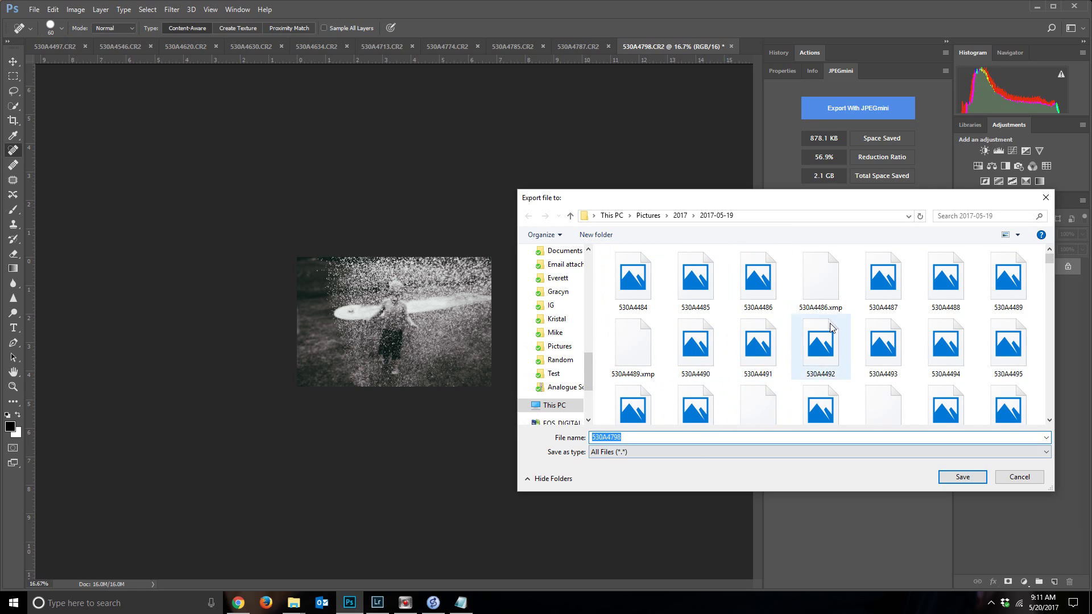
{"action": "left_click_drag", "start_coordinate": [822, 202], "coordinate": [818, 188]}
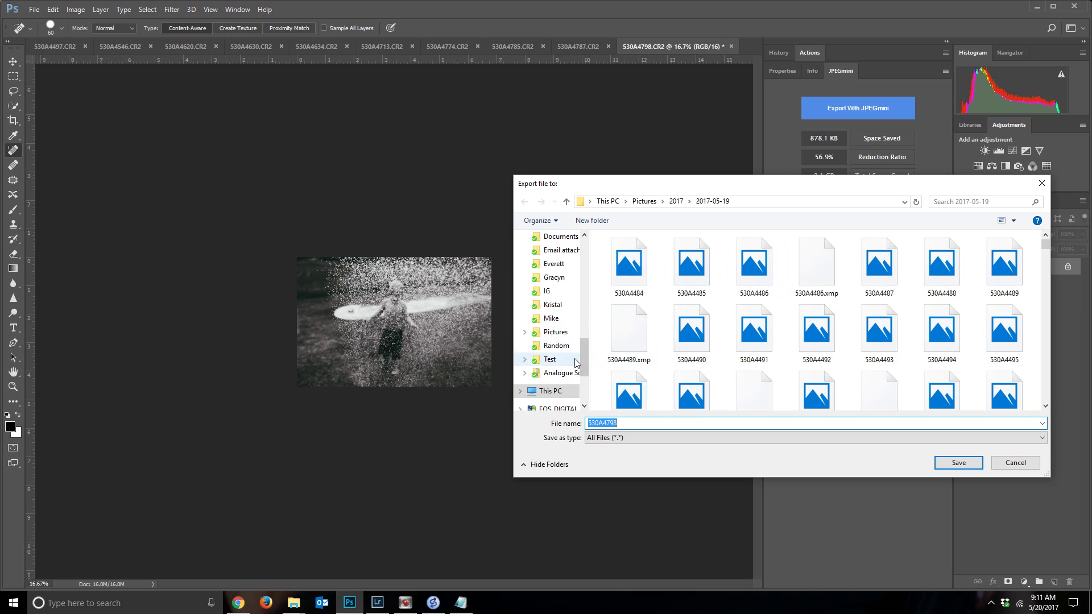
{"action": "scroll", "coordinate": [583, 352], "scroll_direction": "up", "scroll_amount": 1}
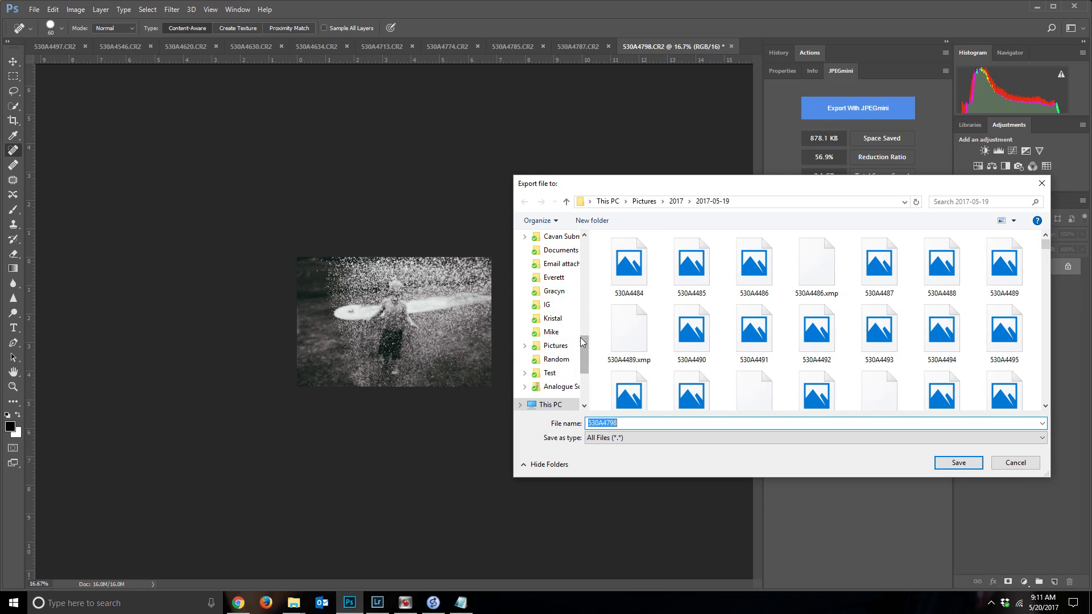
{"action": "scroll", "coordinate": [544, 293], "scroll_direction": "up", "scroll_amount": 5}
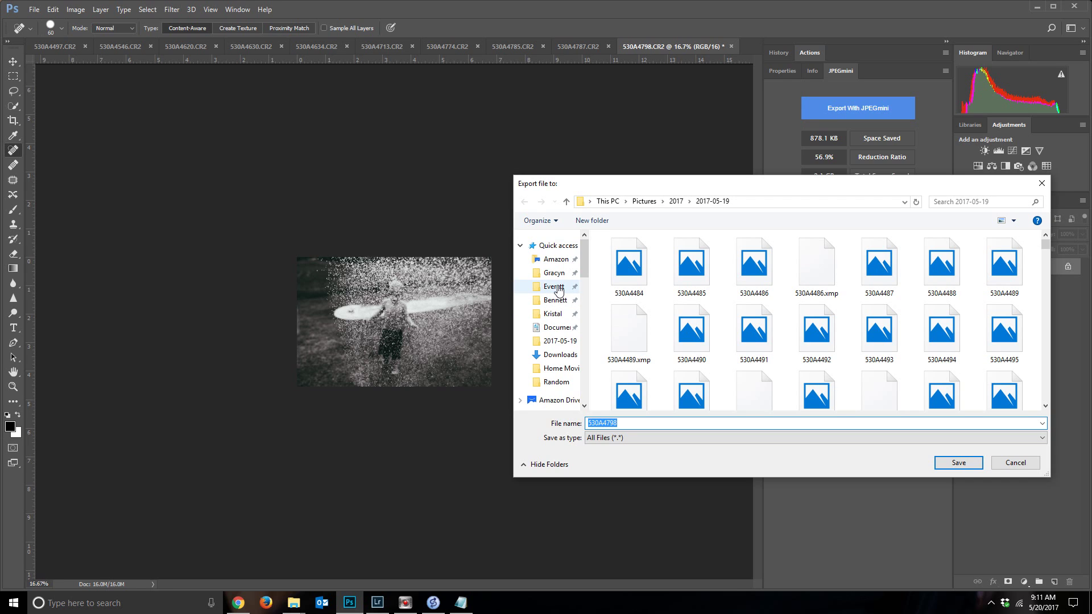
Export the photo to the Everett folder as 530A4798_test, replacing the existing file
{"action": "left_click", "coordinate": [554, 288]}
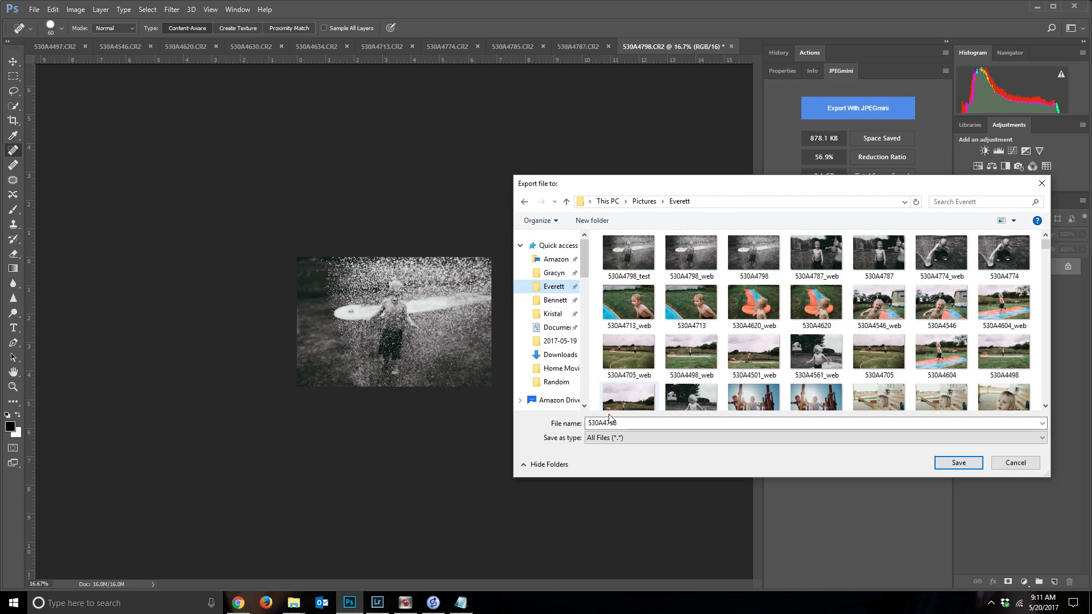
{"action": "left_click", "coordinate": [637, 267]}
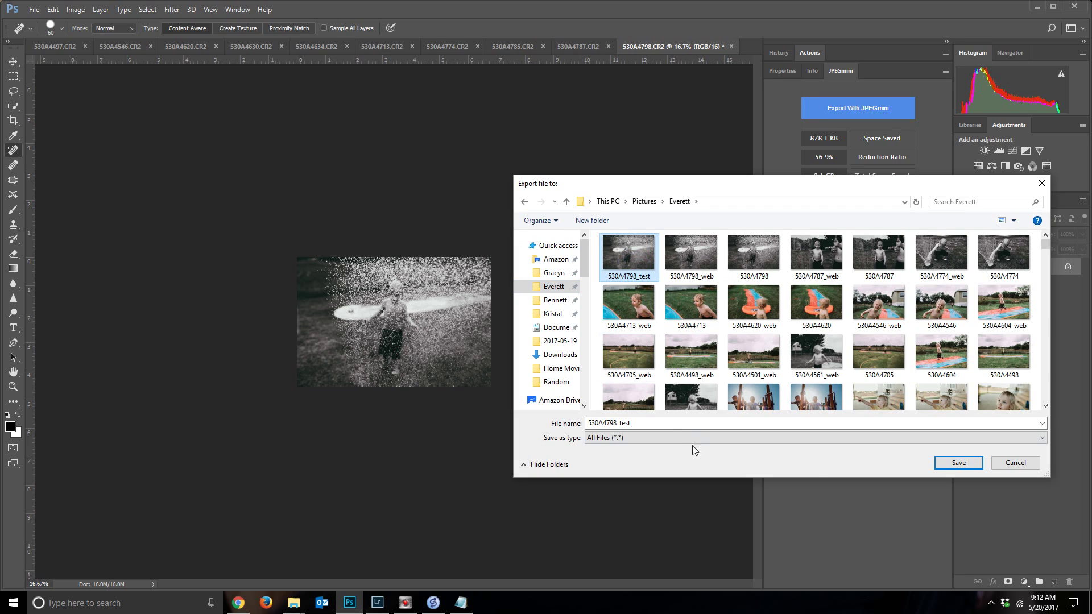
{"action": "left_click", "coordinate": [590, 423]}
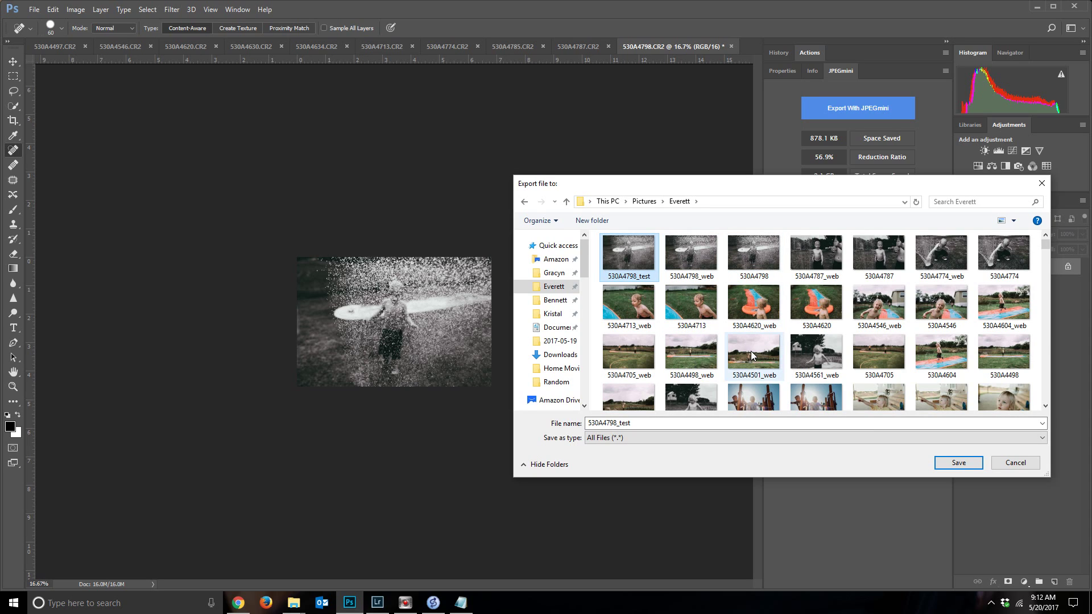
{"action": "left_click", "coordinate": [945, 465]}
{"action": "left_click", "coordinate": [573, 301]}
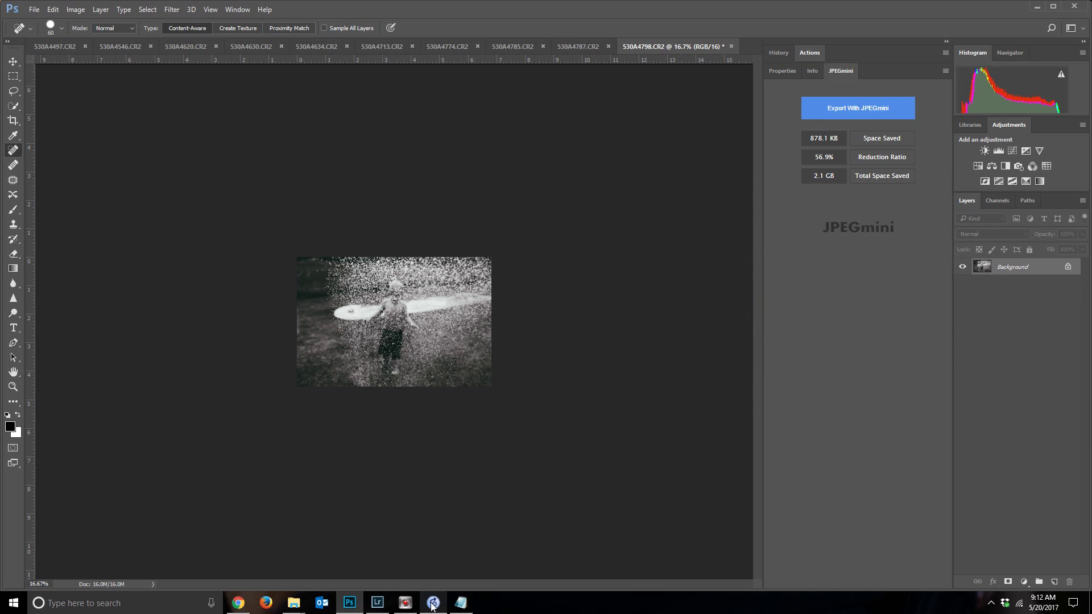
Switch to File Explorer and show the OneDrive Everett folder with its 1,095 items
{"action": "mouse_move", "coordinate": [299, 603]}
{"action": "left_click", "coordinate": [404, 561]}
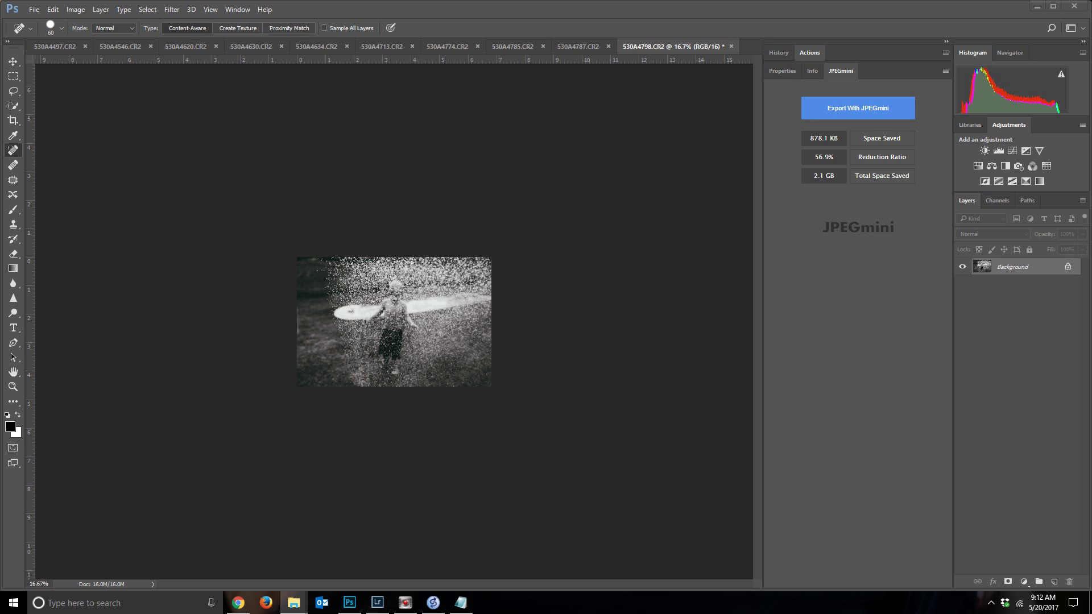
{"action": "key", "text": "alt+Tab"}
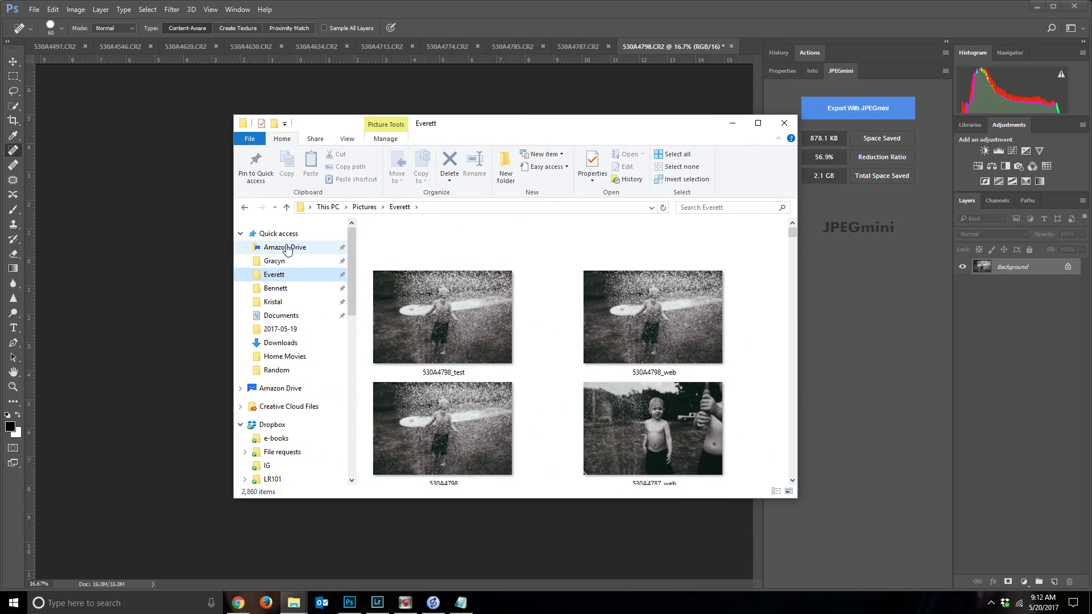
{"action": "scroll", "coordinate": [279, 375], "scroll_direction": "down", "scroll_amount": 5}
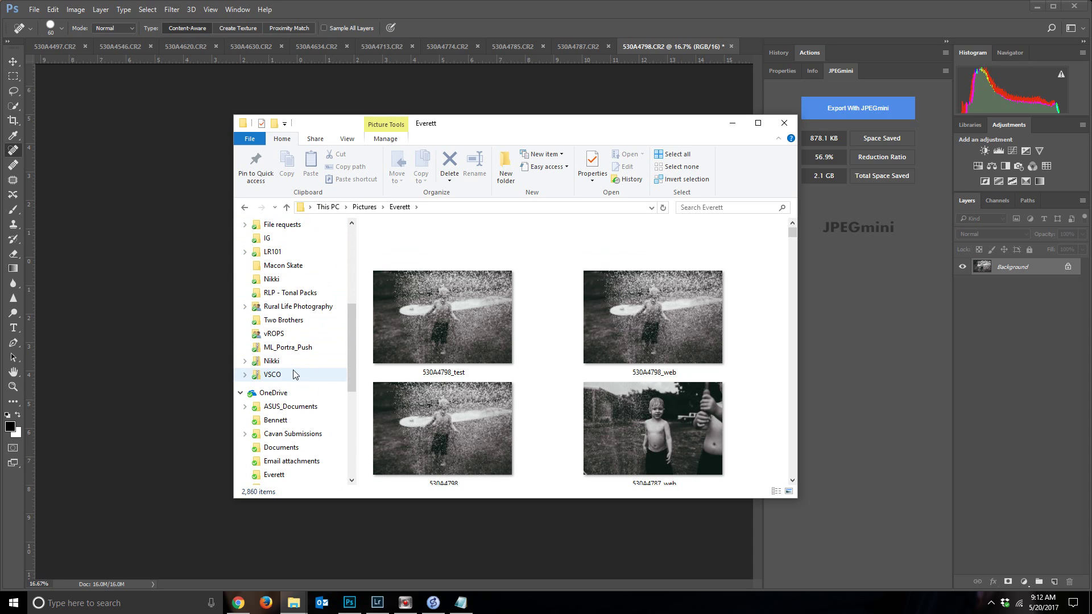
{"action": "scroll", "coordinate": [294, 369], "scroll_direction": "down", "scroll_amount": 4}
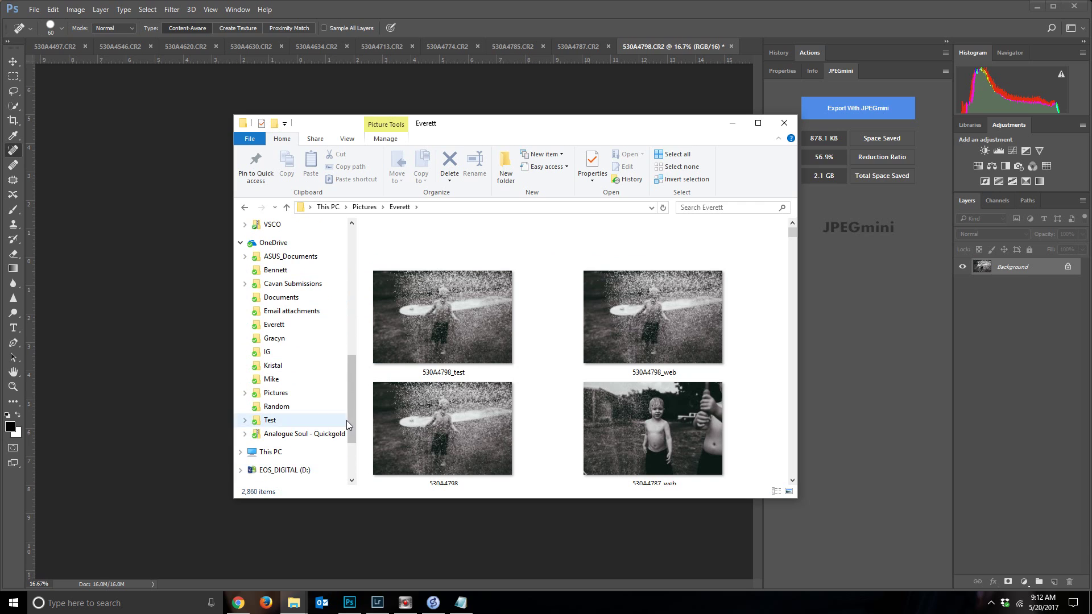
{"action": "scroll", "coordinate": [348, 422], "scroll_direction": "up", "scroll_amount": 10}
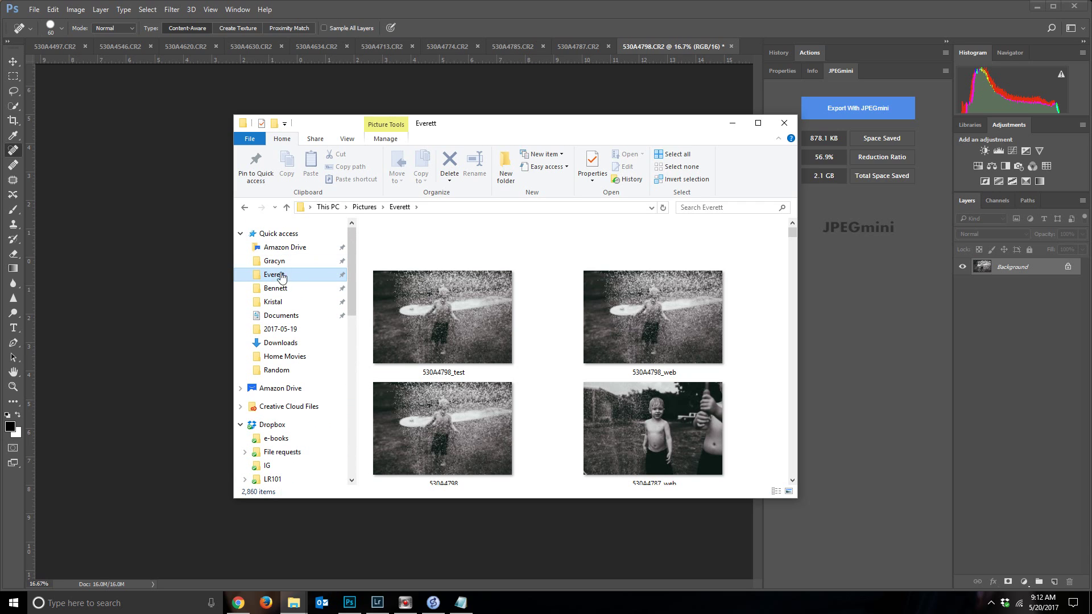
{"action": "left_click_drag", "start_coordinate": [349, 254], "coordinate": [349, 360]}
{"action": "left_click", "coordinate": [333, 380]}
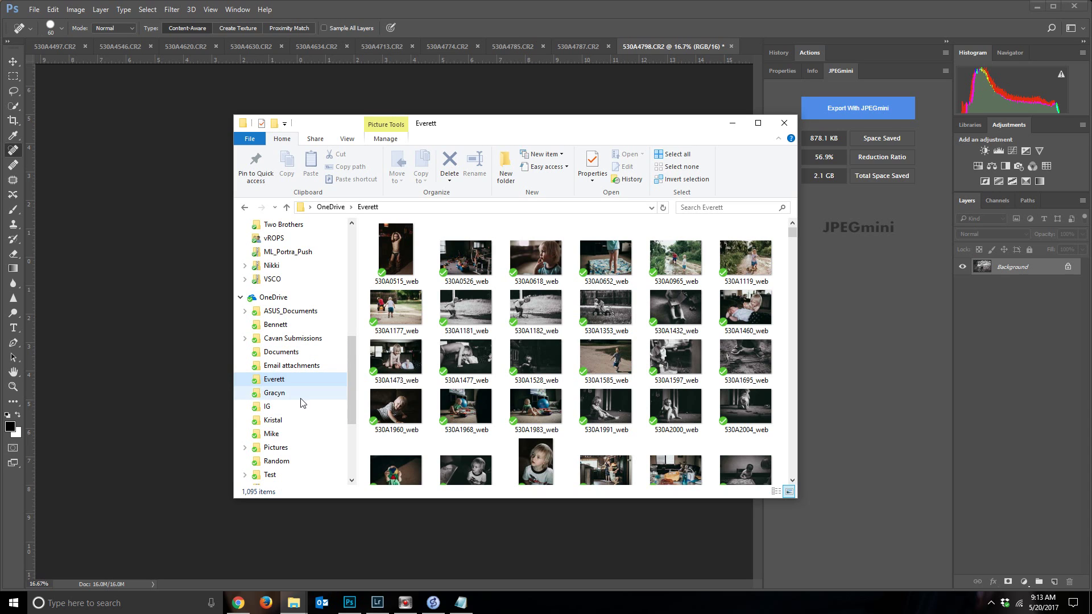
In the OneDrive Test folder, permanently delete the 530A4798_test photo
{"action": "left_click", "coordinate": [270, 475]}
{"action": "left_click", "coordinate": [471, 279]}
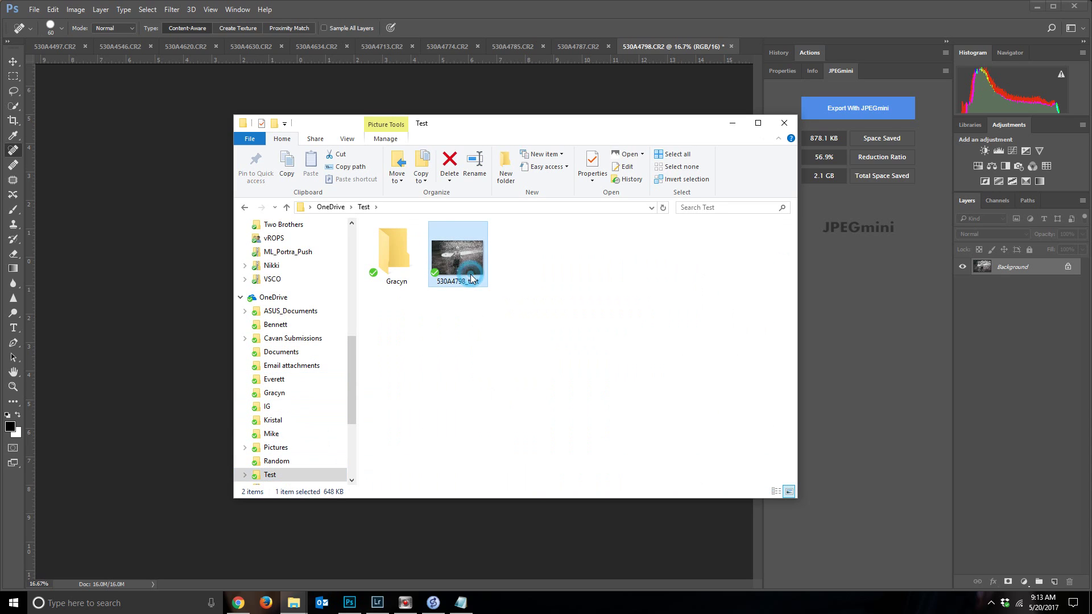
{"action": "key", "text": "shift+Delete"}
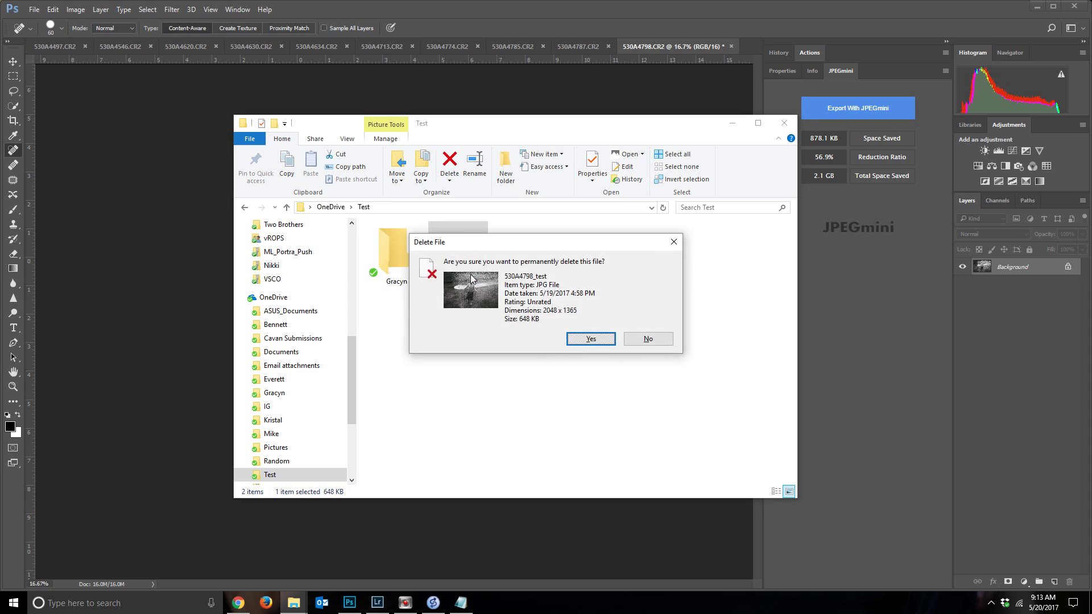
{"action": "key", "text": "Return"}
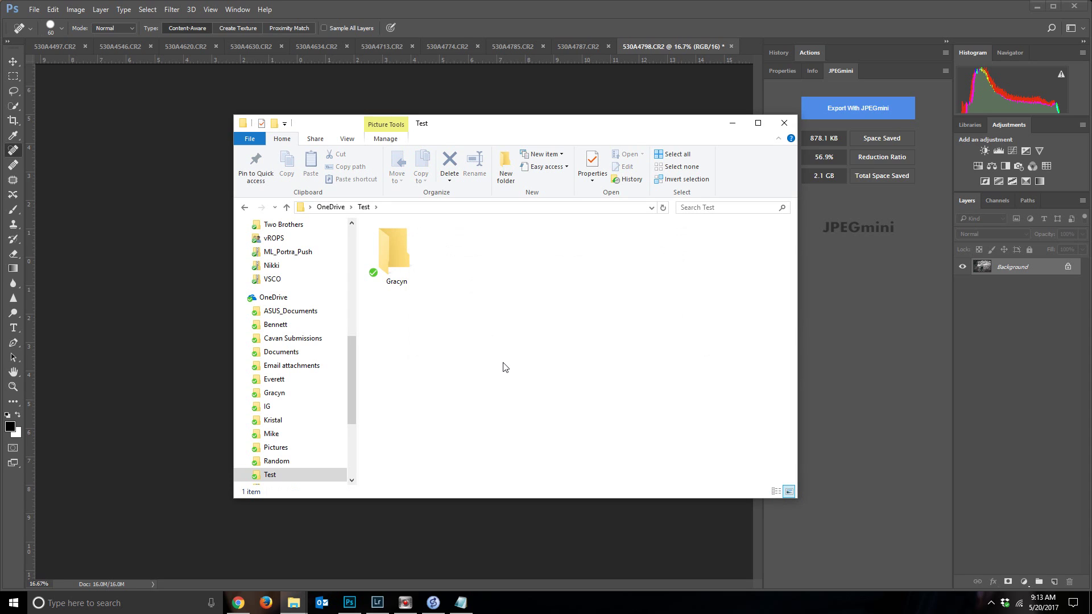
{"action": "left_click", "coordinate": [663, 208]}
Permanently delete the Gracyn folder, leaving Test empty, and reposition the Explorer window
{"action": "left_click", "coordinate": [396, 264]}
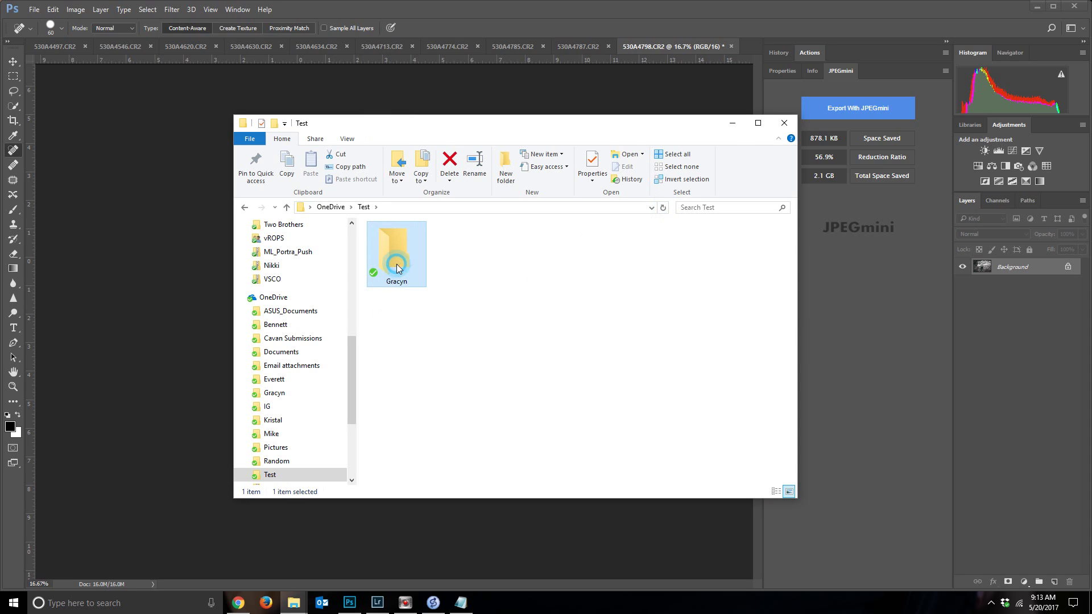
{"action": "key", "text": "shift+Delete"}
{"action": "key", "text": "Return"}
{"action": "left_click", "coordinate": [663, 208]}
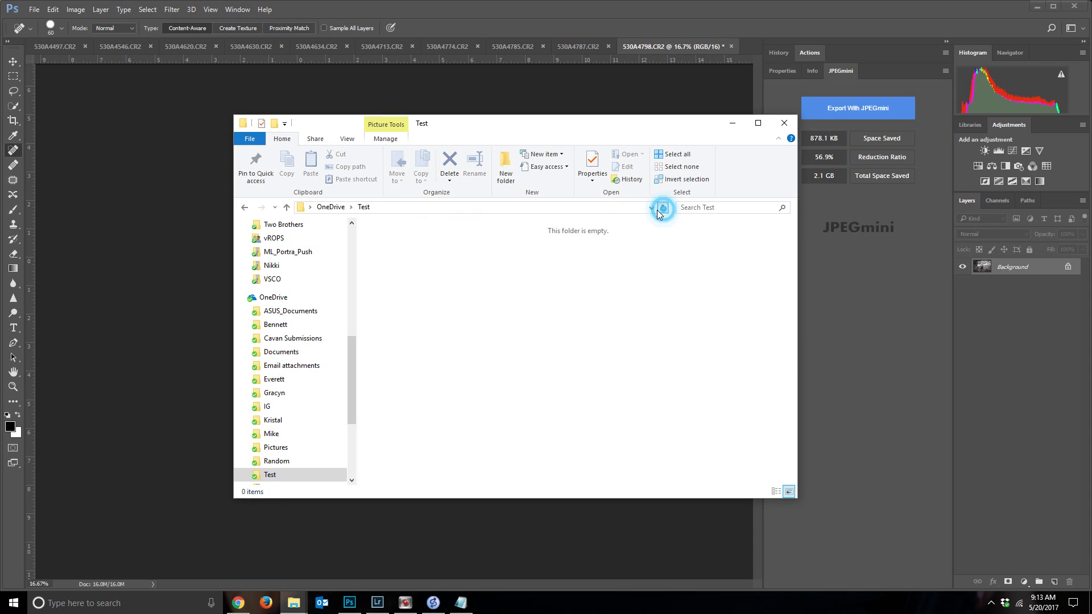
{"action": "left_click_drag", "start_coordinate": [547, 128], "coordinate": [564, 152]}
{"action": "left_click", "coordinate": [285, 495]}
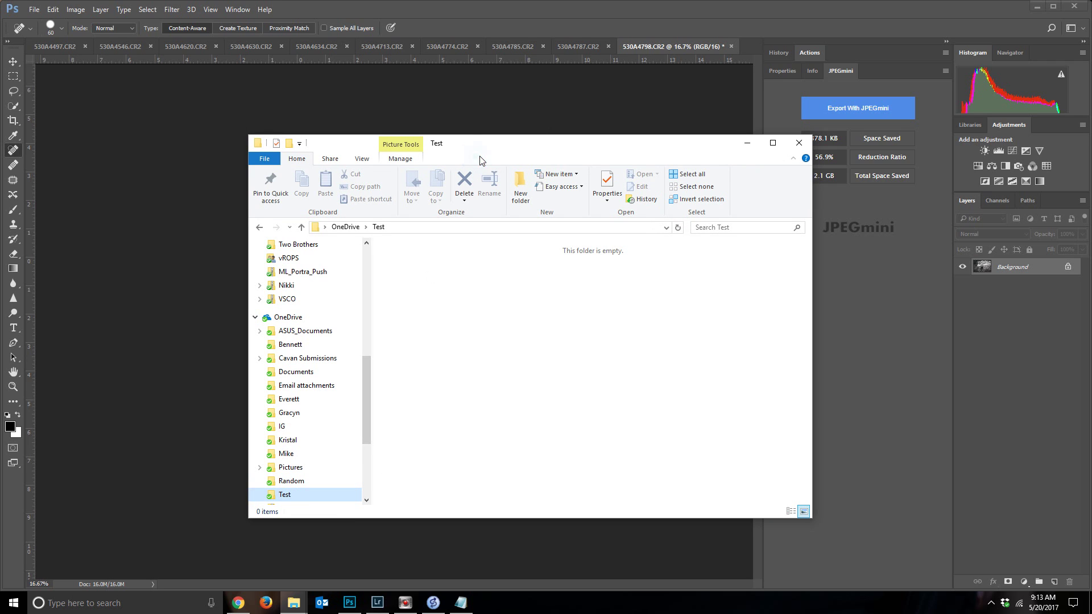
{"action": "left_click_drag", "start_coordinate": [476, 148], "coordinate": [698, 110]}
{"action": "mouse_move", "coordinate": [430, 608]}
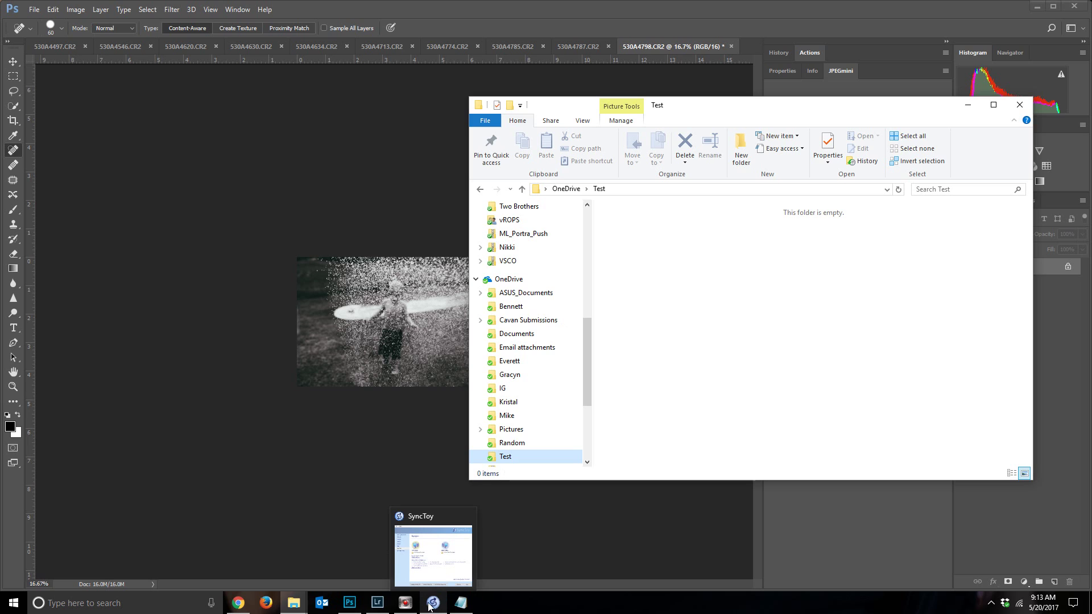
Start a new SyncToy folder pair with Z:\Pictures\Everett as the left folder
{"action": "left_click", "coordinate": [432, 603]}
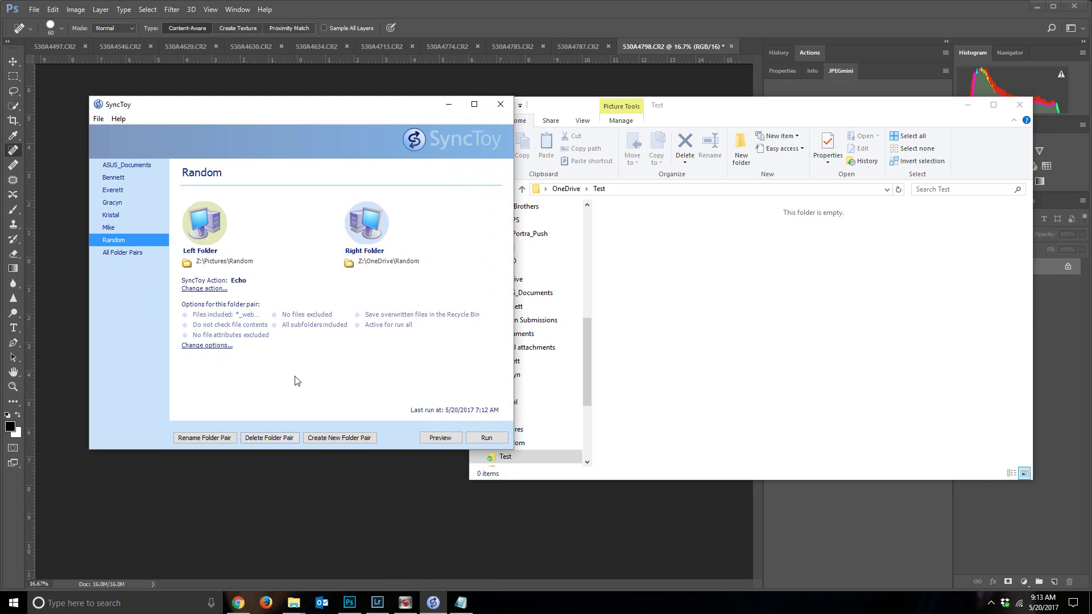
{"action": "left_click", "coordinate": [337, 439]}
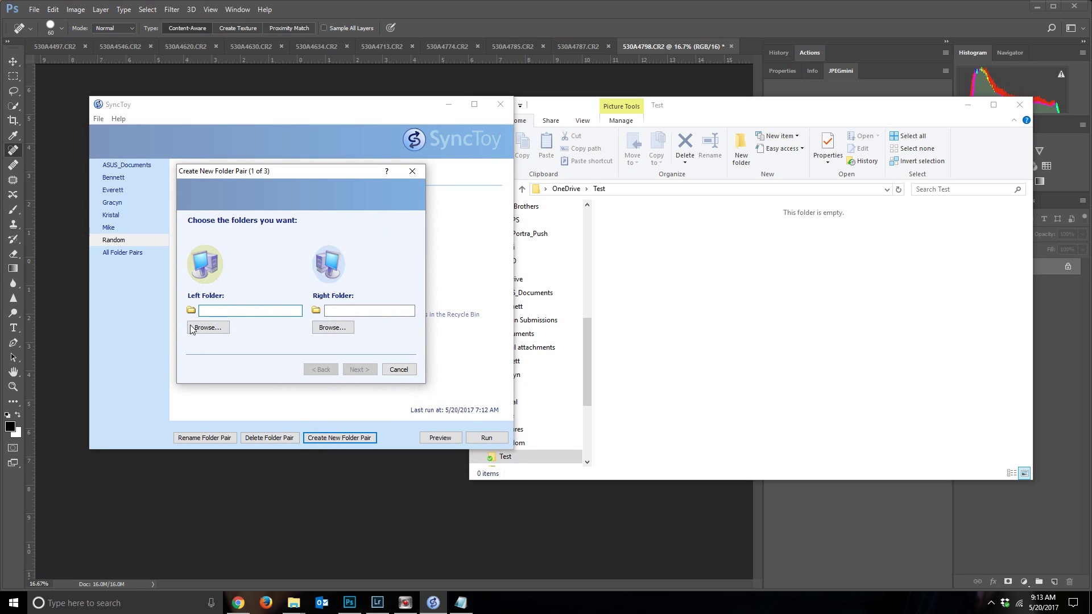
{"action": "left_click", "coordinate": [209, 327]}
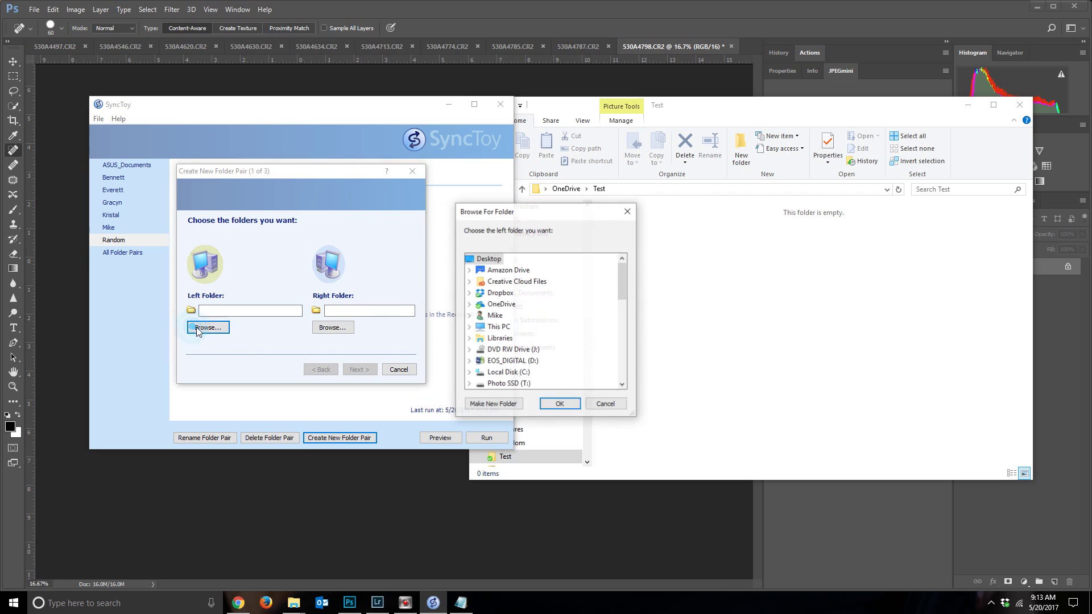
{"action": "left_click", "coordinate": [469, 327]}
{"action": "scroll", "coordinate": [484, 307], "scroll_direction": "down", "scroll_amount": 5}
{"action": "left_click", "coordinate": [480, 281]}
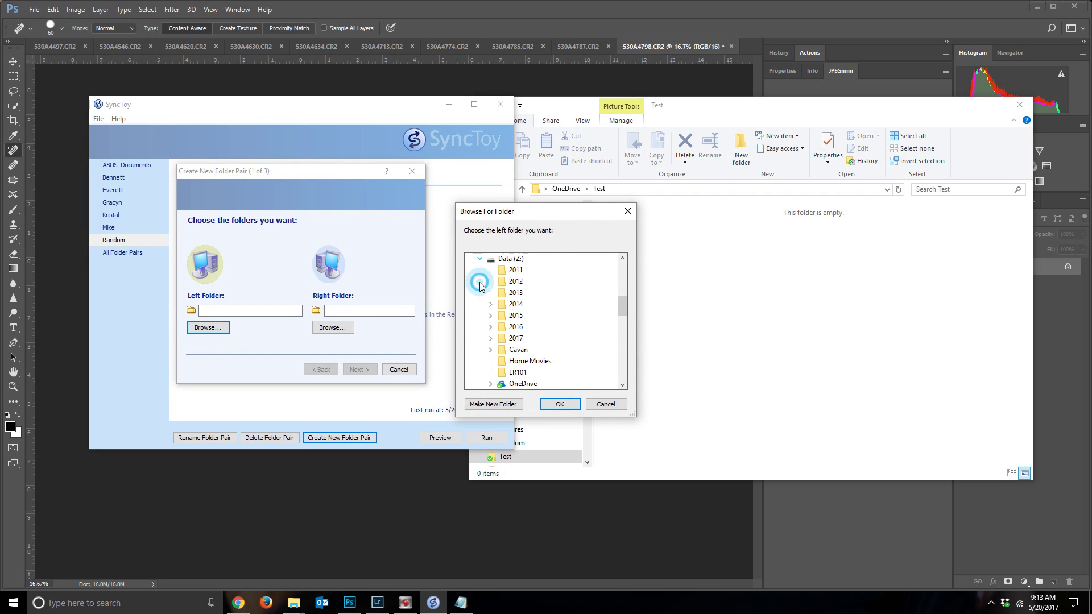
{"action": "scroll", "coordinate": [483, 319], "scroll_direction": "down", "scroll_amount": 3}
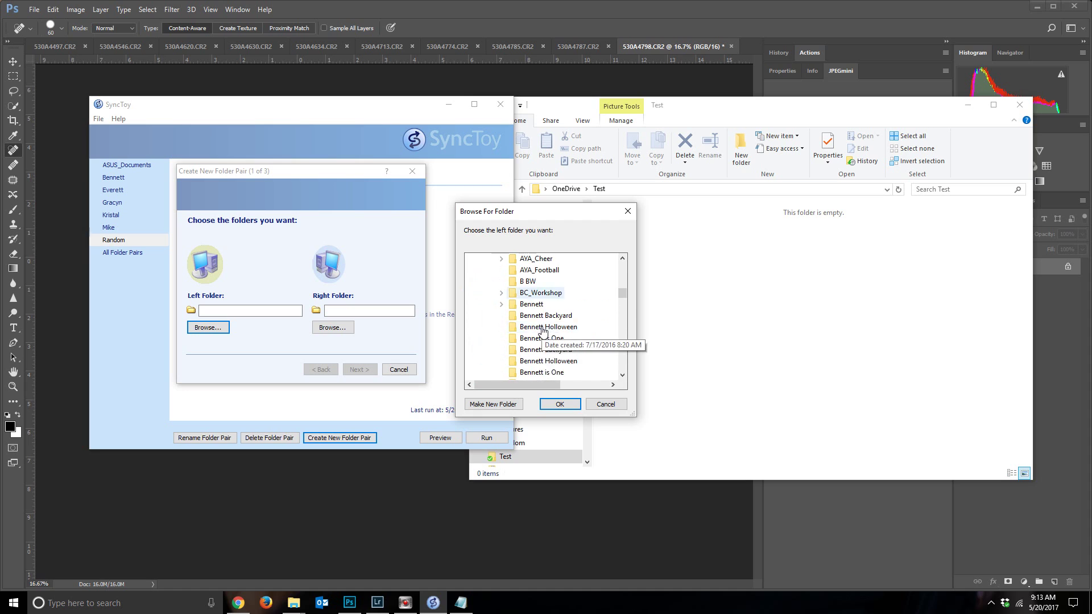
{"action": "scroll", "coordinate": [566, 325], "scroll_direction": "down", "scroll_amount": 3}
{"action": "scroll", "coordinate": [566, 316], "scroll_direction": "down", "scroll_amount": 5}
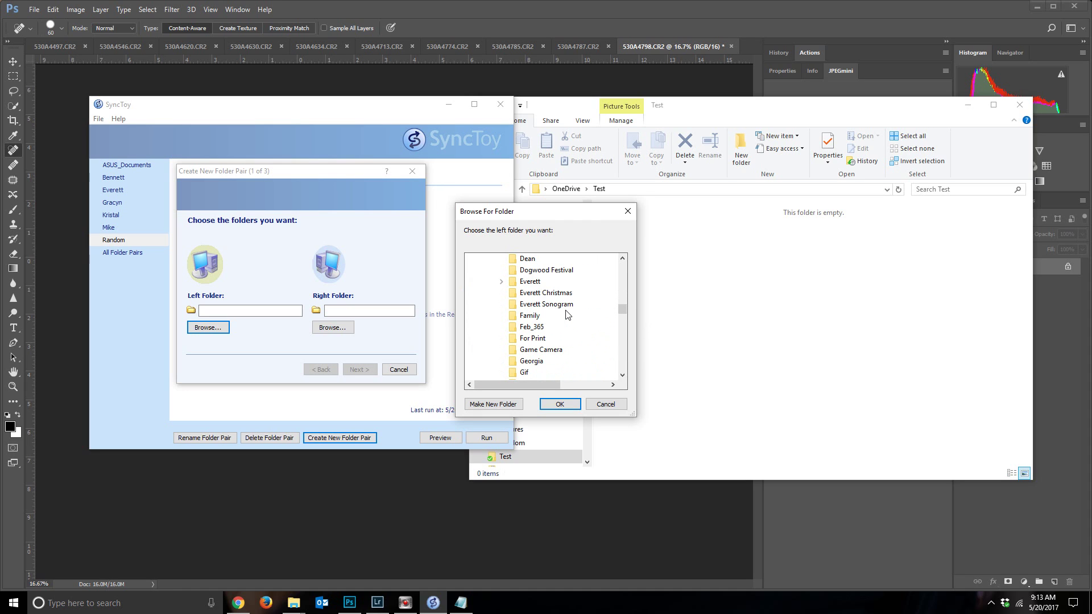
{"action": "double_click", "coordinate": [530, 282]}
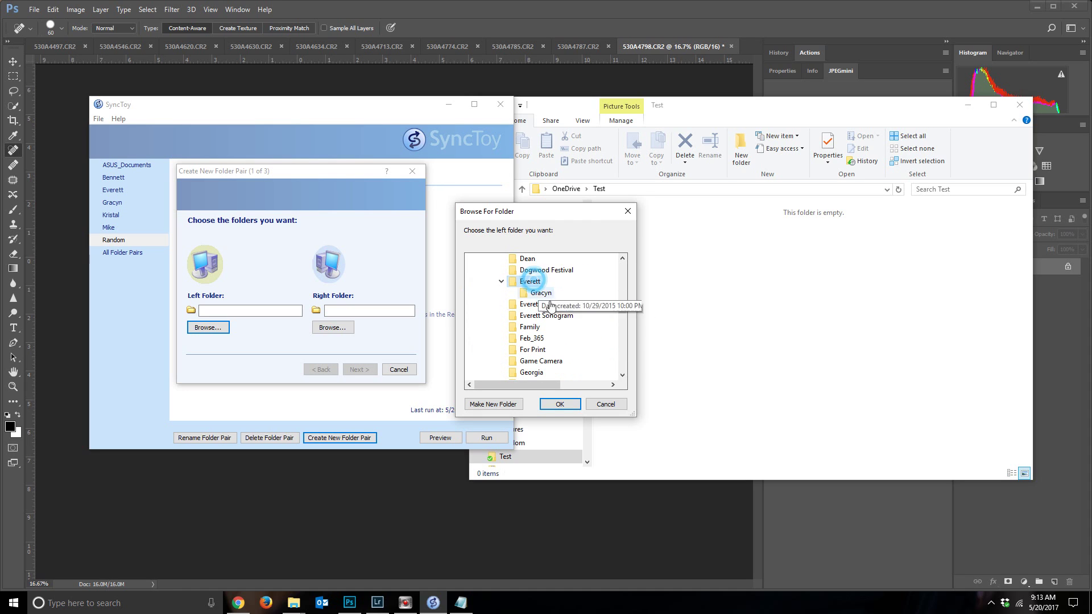
{"action": "left_click", "coordinate": [559, 404]}
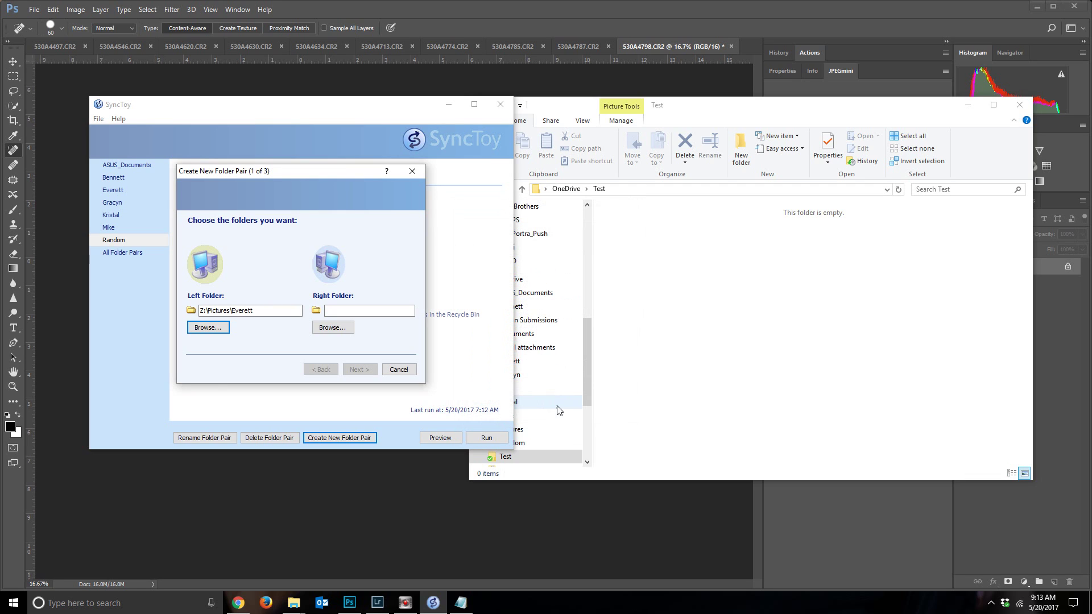
Set Z:\OneDrive\Test as the right folder and advance to the sync action
{"action": "left_click", "coordinate": [333, 327]}
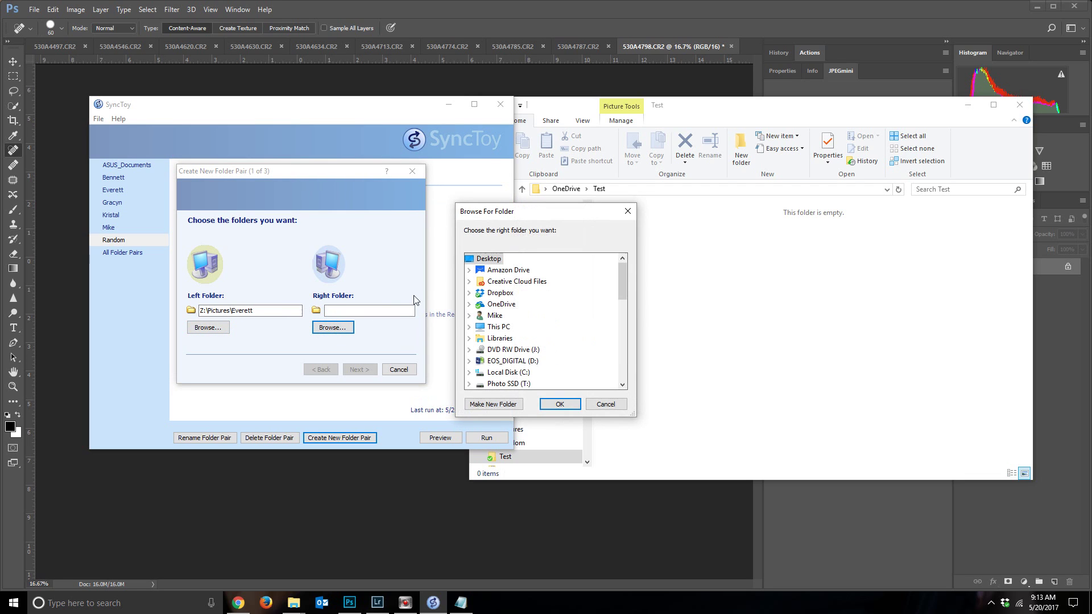
{"action": "left_click", "coordinate": [469, 304]}
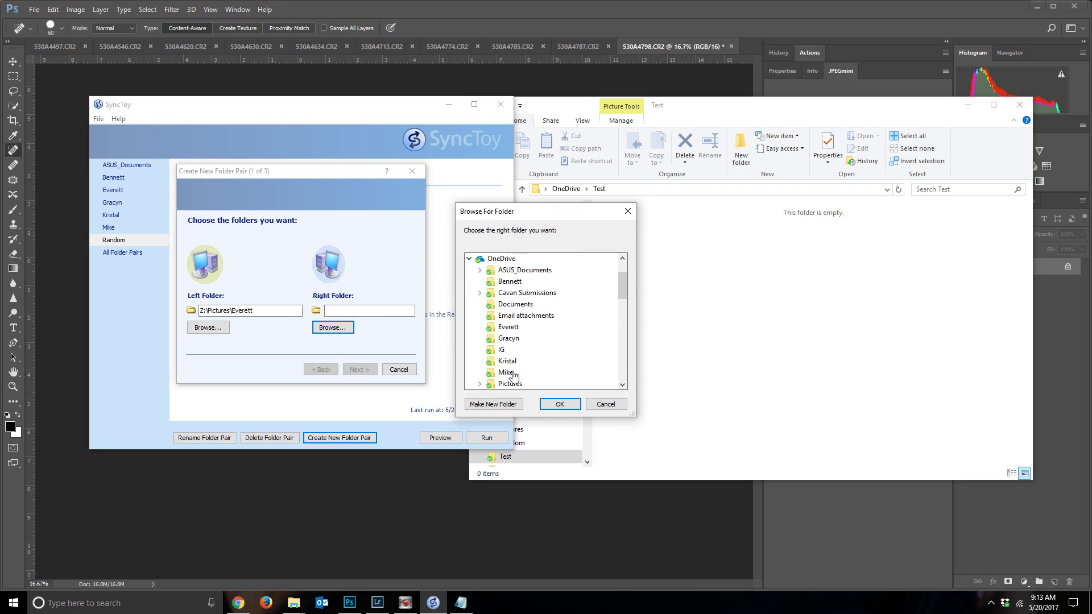
{"action": "scroll", "coordinate": [526, 362], "scroll_direction": "down", "scroll_amount": 2}
{"action": "left_click", "coordinate": [504, 338]}
{"action": "left_click", "coordinate": [550, 405]}
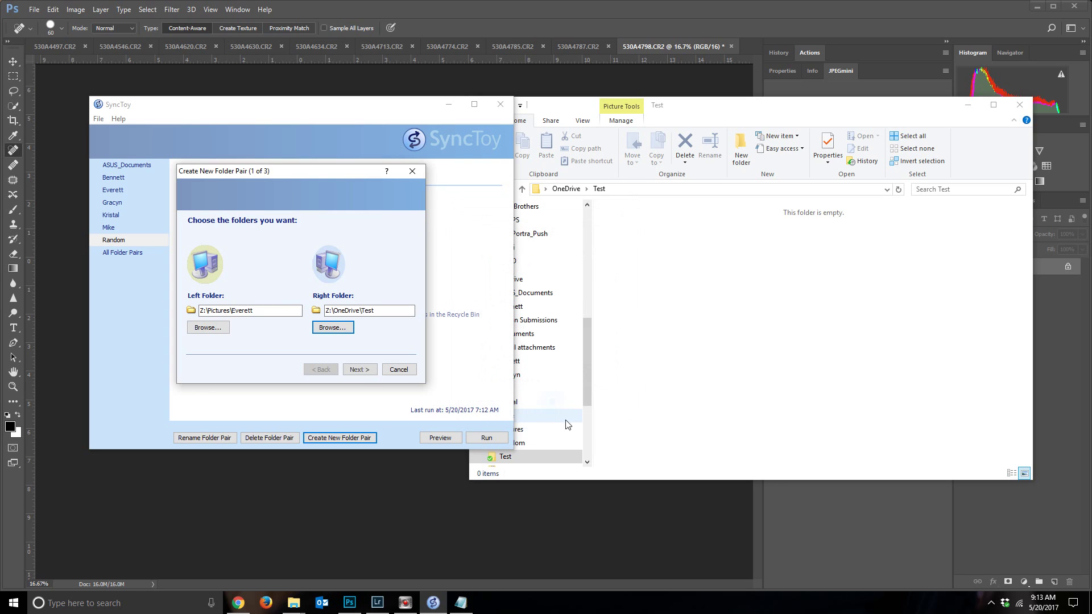
{"action": "left_click", "coordinate": [369, 370]}
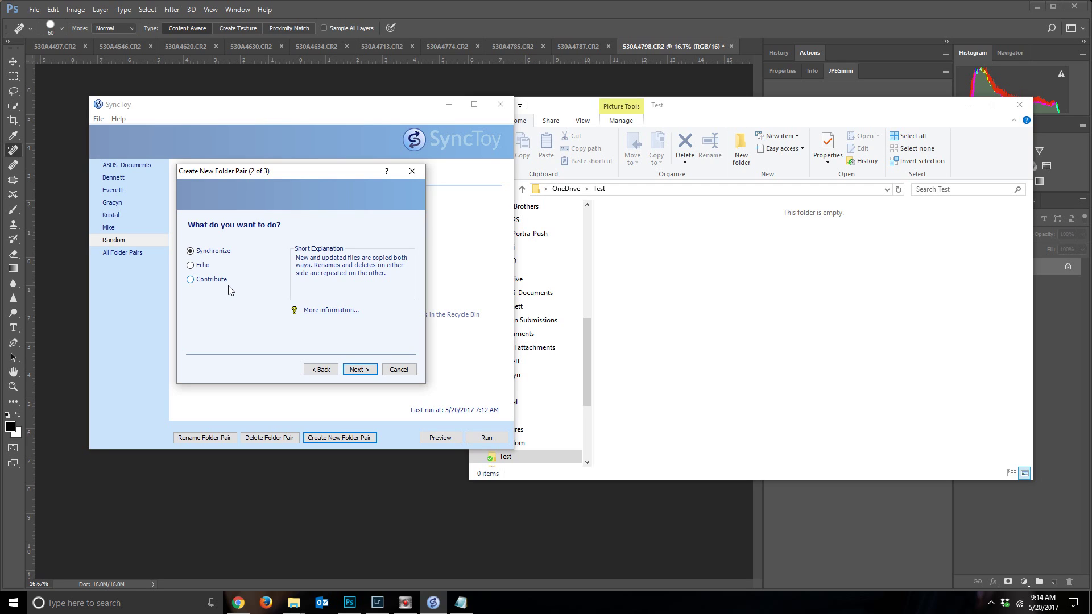
Choose the Echo action and name the folder pair 'Test'
{"action": "left_click", "coordinate": [202, 266]}
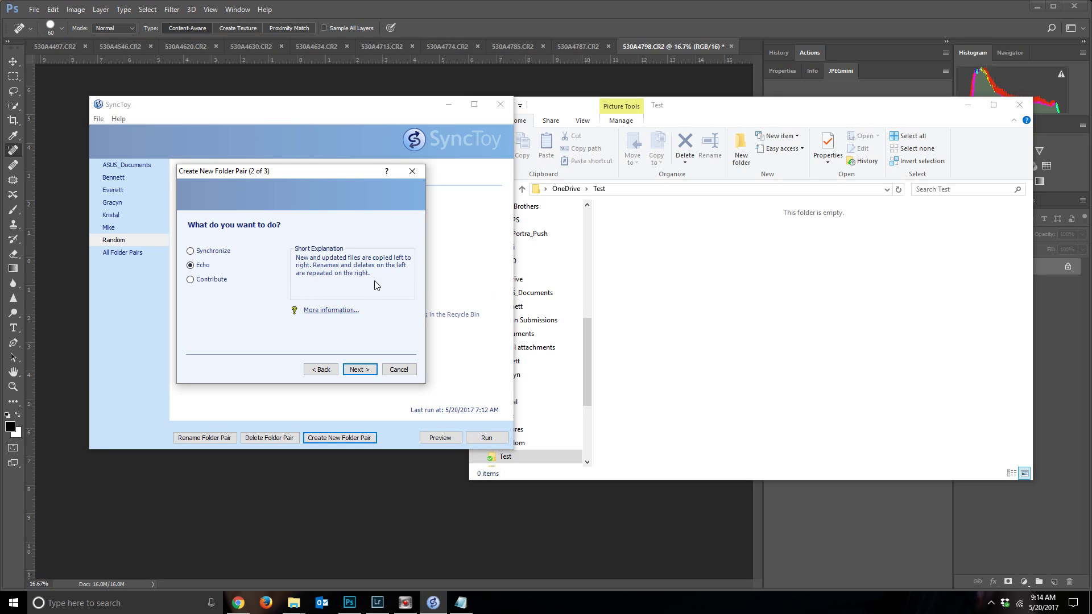
{"action": "left_click", "coordinate": [360, 369]}
{"action": "type", "text": "Test"}
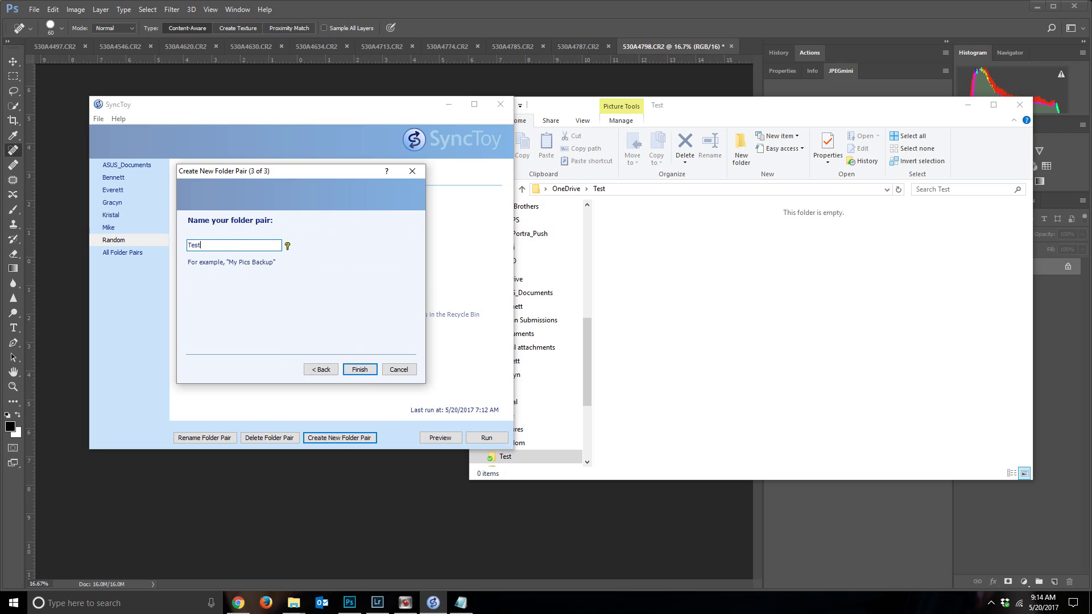
{"action": "left_click", "coordinate": [371, 372]}
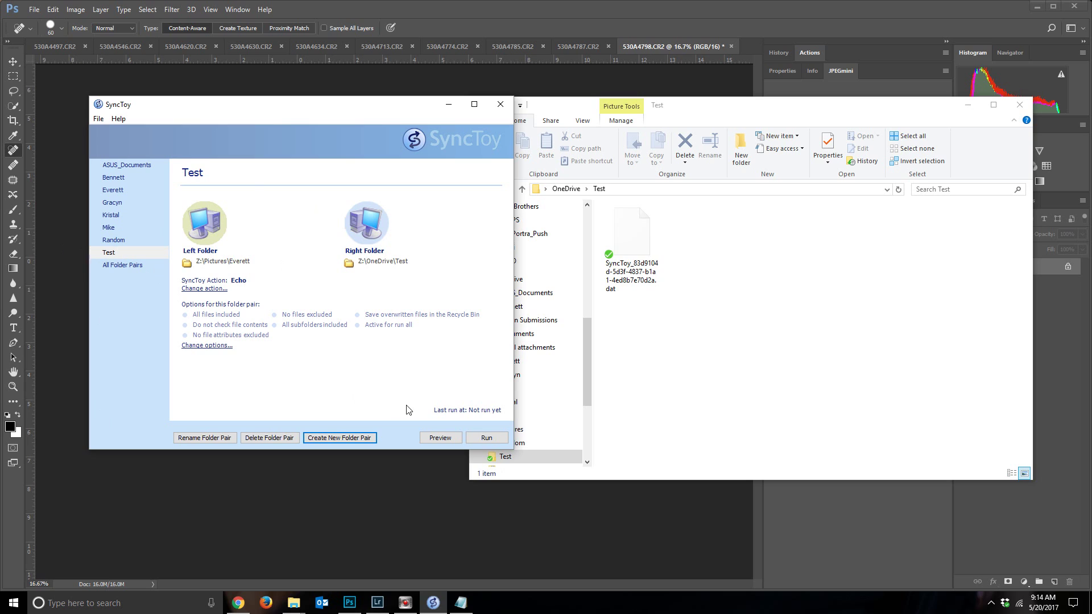
Limit the Test pair to files matching *_test.jpg and run it
{"action": "left_click", "coordinate": [210, 345]}
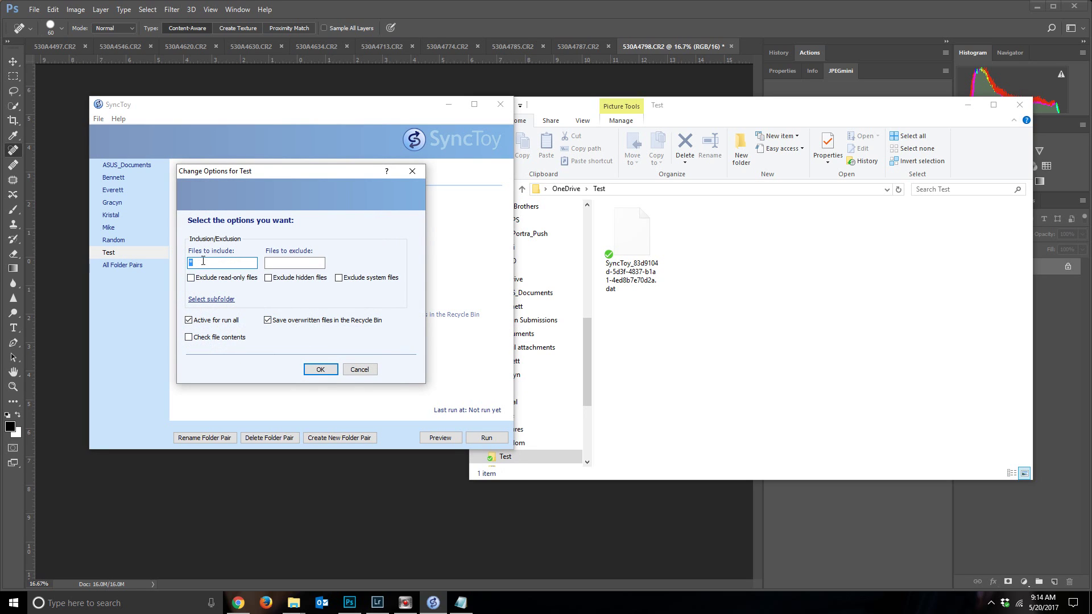
{"action": "left_click", "coordinate": [193, 261]}
{"action": "left_click", "coordinate": [321, 371]}
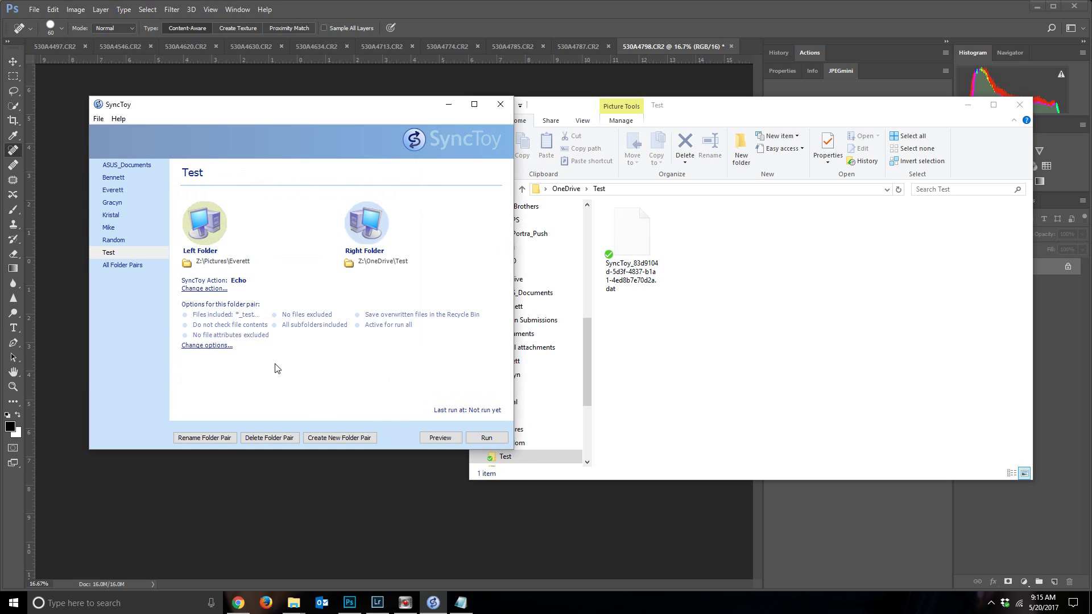
{"action": "left_click", "coordinate": [488, 440]}
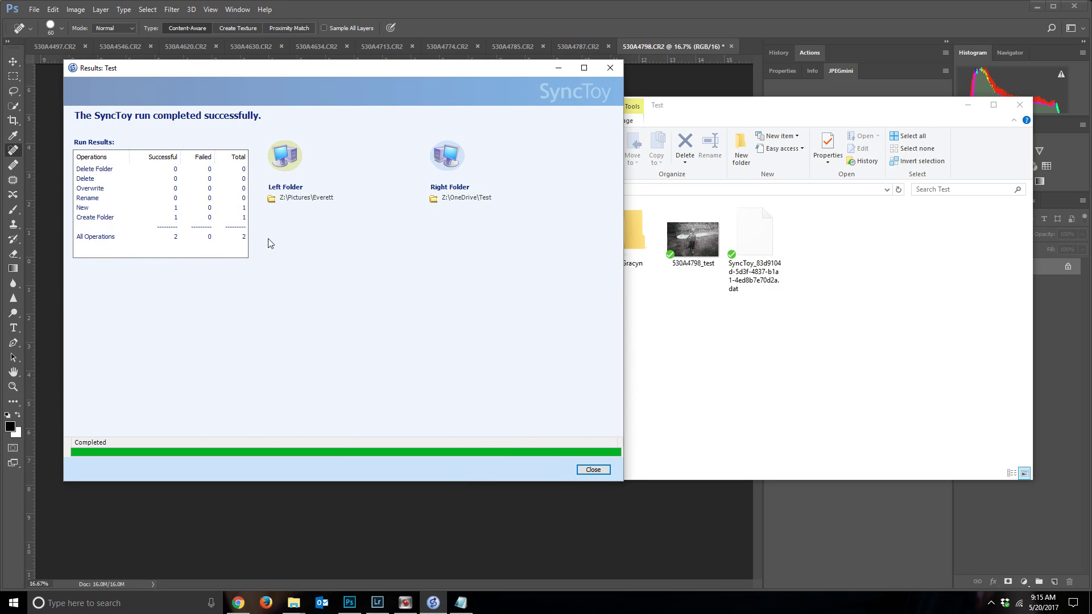
Check the synced Gracyn folder and 530A4798_test image in OneDrive Test, then close SyncToy's results
{"action": "left_click", "coordinate": [698, 353]}
{"action": "double_click", "coordinate": [630, 233]}
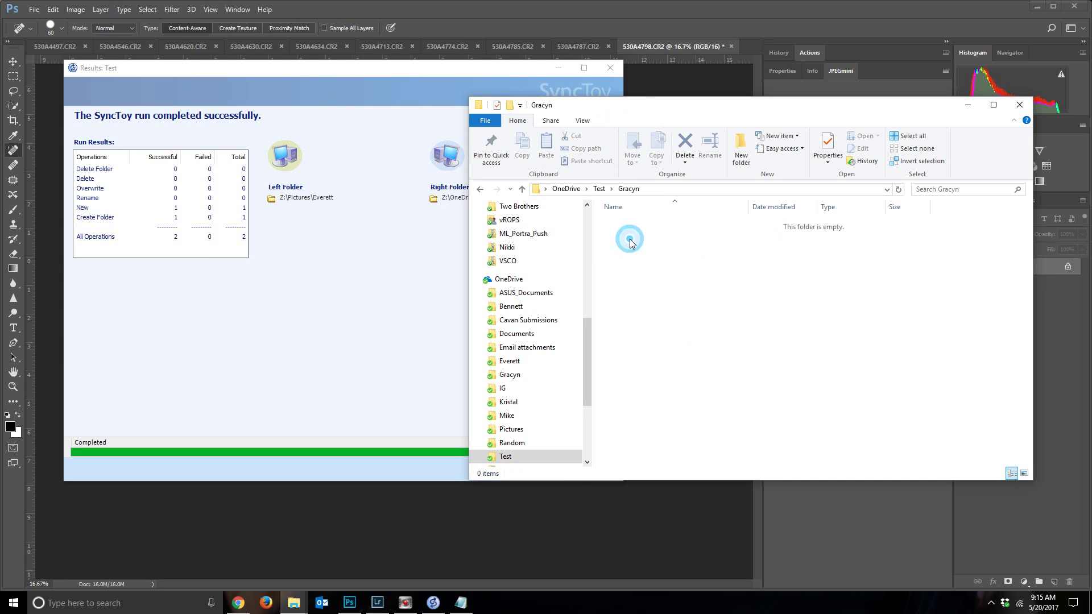
{"action": "left_click", "coordinate": [481, 189]}
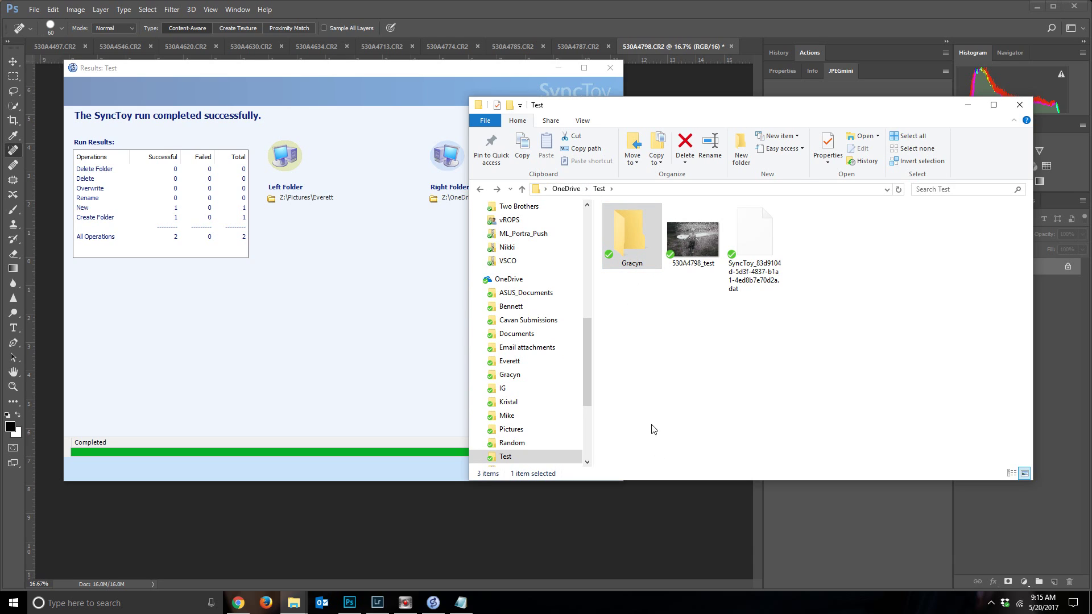
{"action": "left_click", "coordinate": [705, 265]}
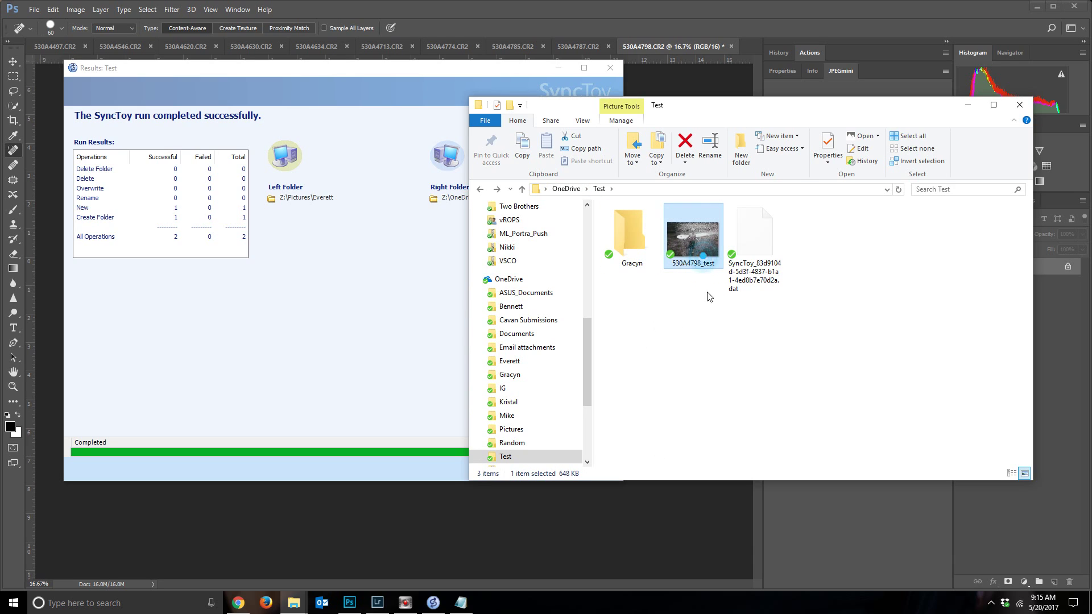
{"action": "double_click", "coordinate": [704, 252]}
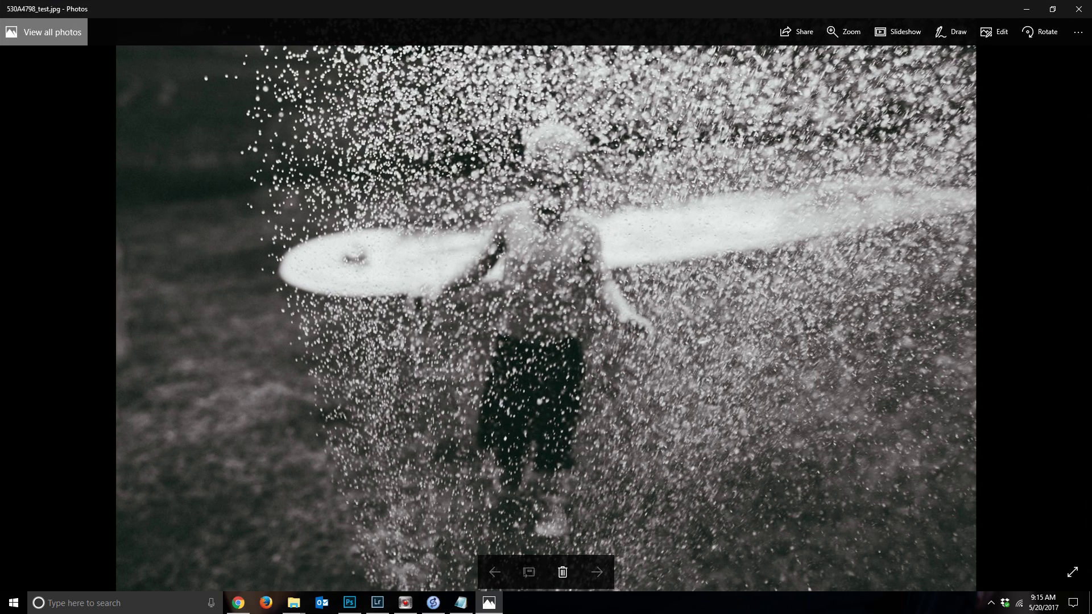
{"action": "left_click", "coordinate": [1079, 9]}
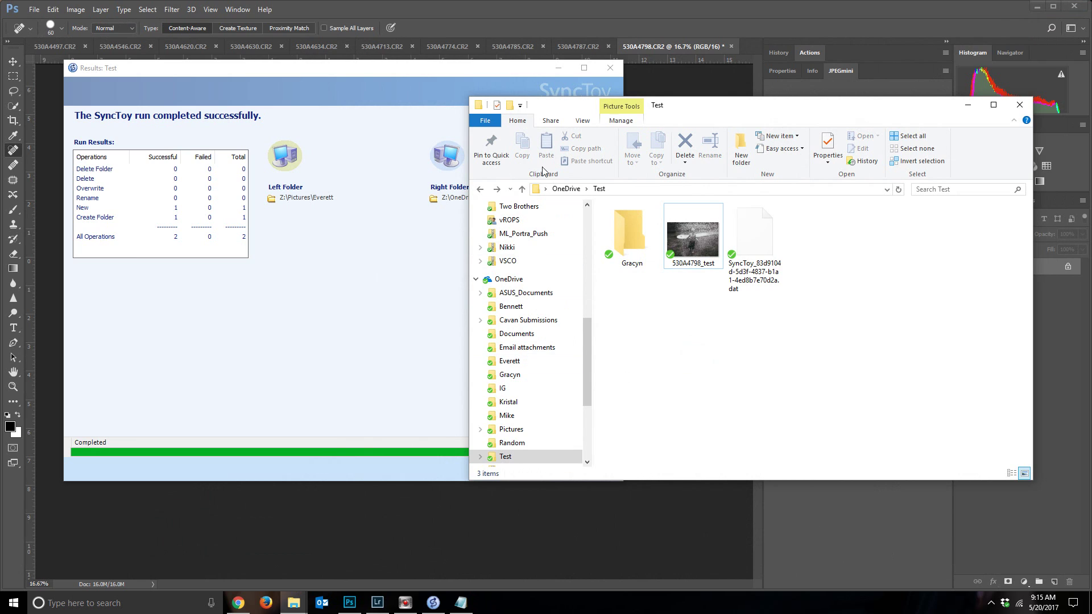
{"action": "left_click", "coordinate": [403, 329]}
{"action": "left_click", "coordinate": [591, 468]}
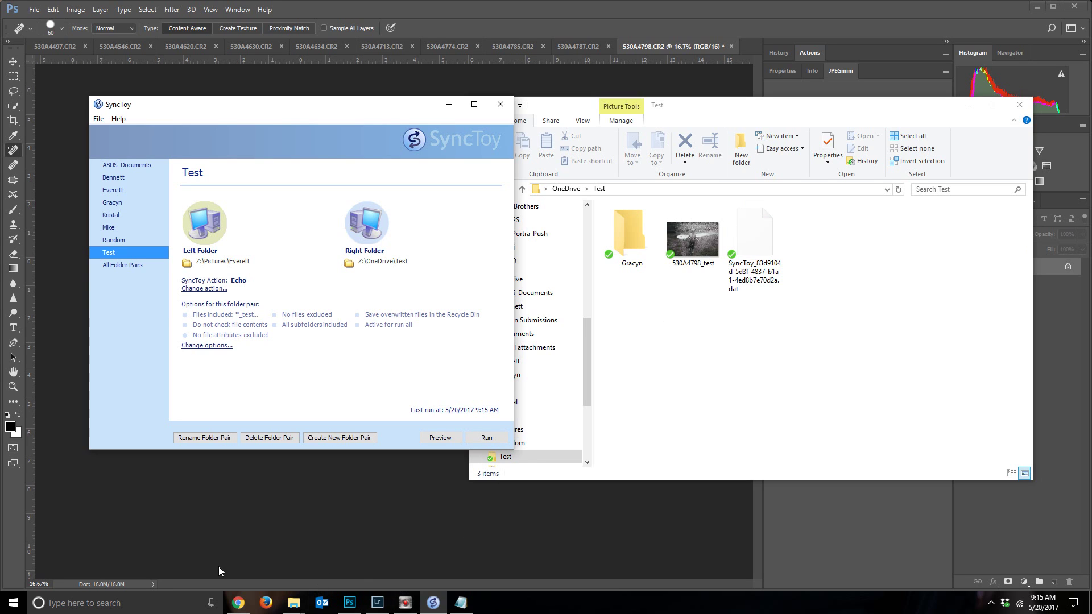
Launch Task Scheduler by searching 'task' from the taskbar
{"action": "left_click", "coordinate": [141, 602]}
{"action": "type", "text": "task"}
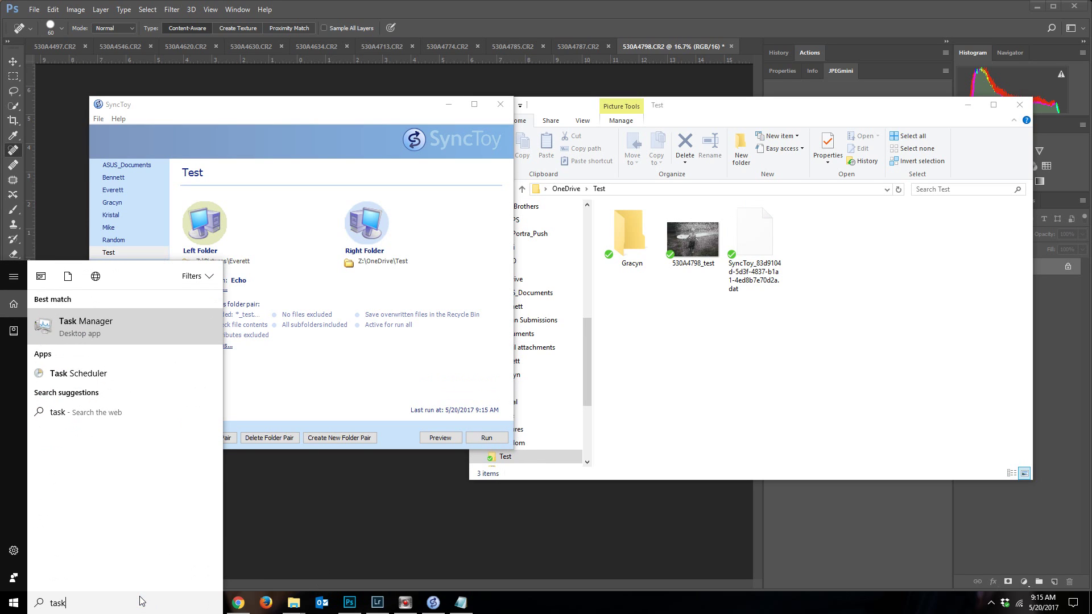
{"action": "key", "text": "Return"}
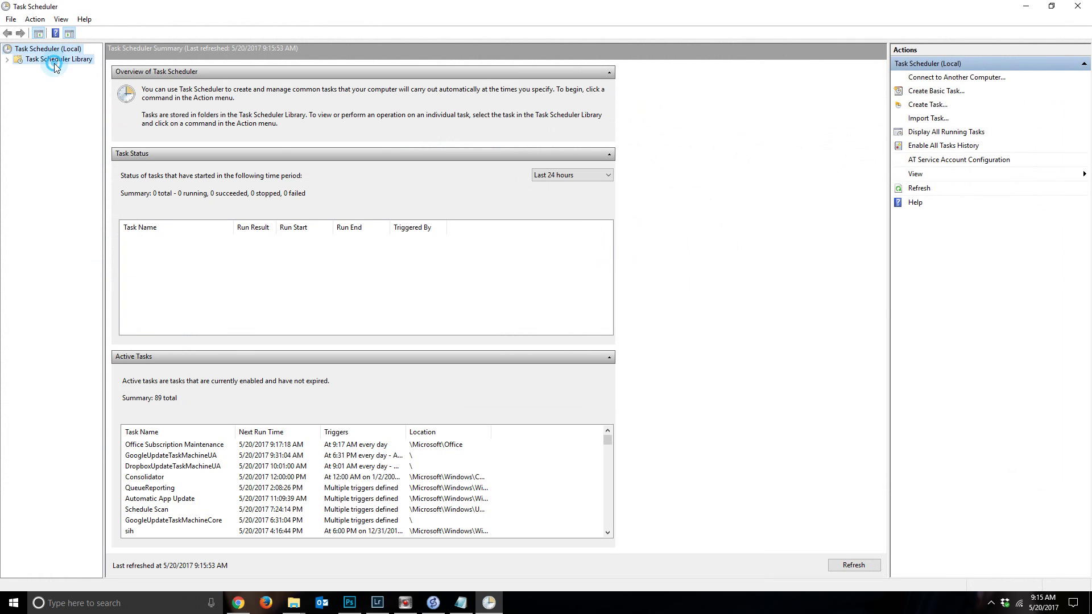
Start a basic task named Test Sync from the Task Scheduler Library, keeping the Daily trigger
{"action": "left_click", "coordinate": [55, 61]}
{"action": "right_click", "coordinate": [54, 64]}
{"action": "right_click", "coordinate": [67, 62]}
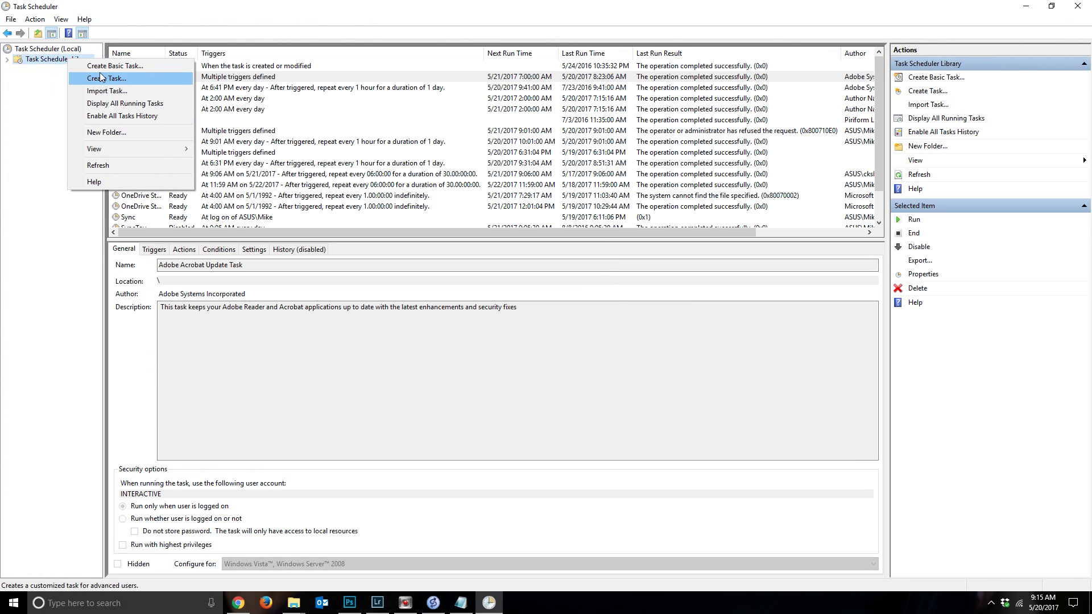
{"action": "left_click", "coordinate": [102, 66]}
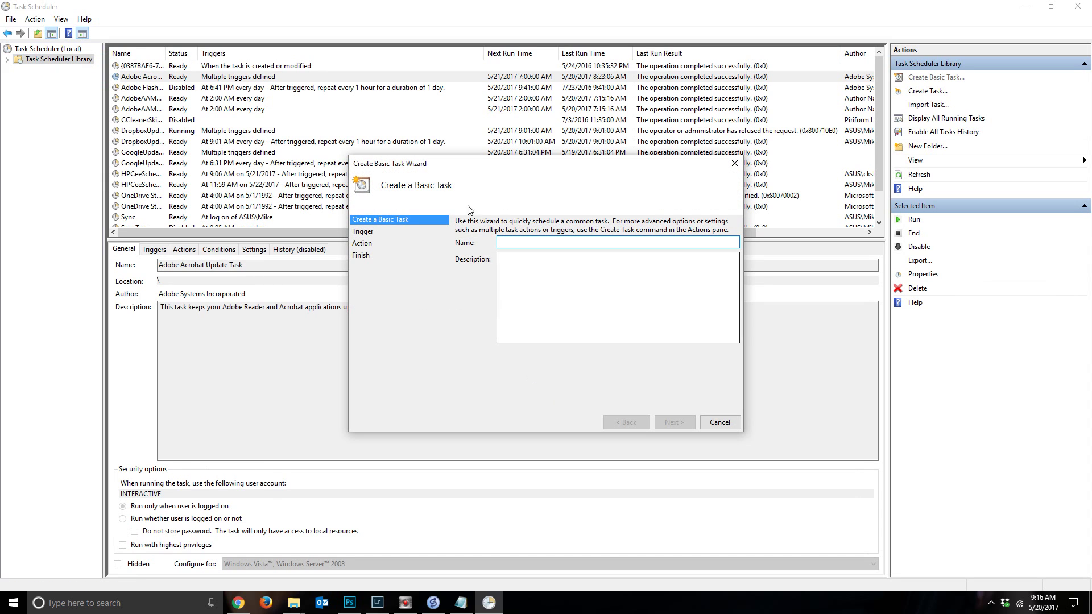
{"action": "type", "text": "Test Sync"}
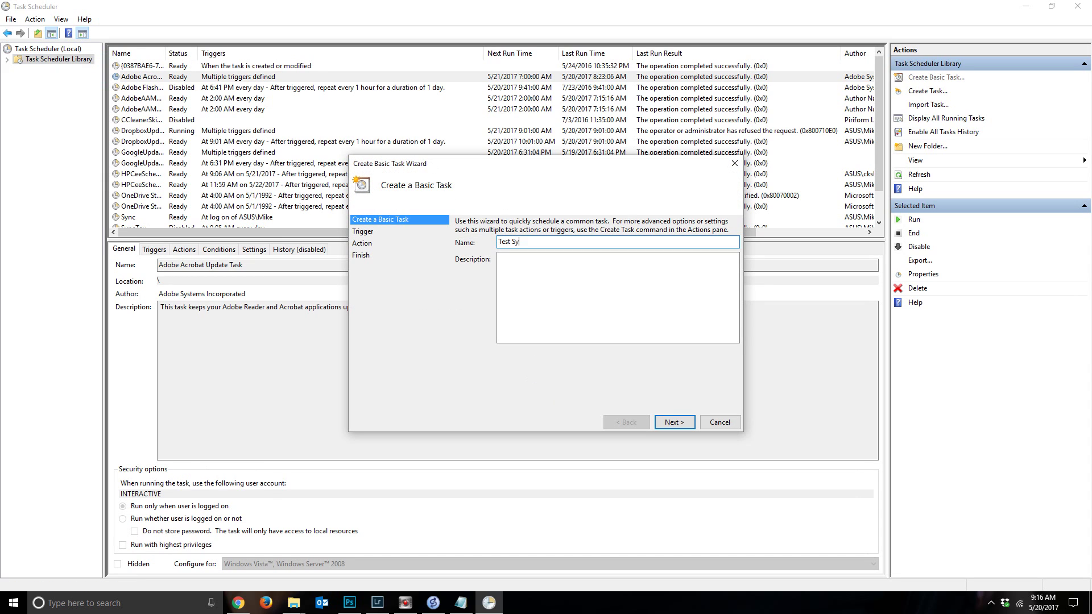
{"action": "left_click", "coordinate": [675, 423]}
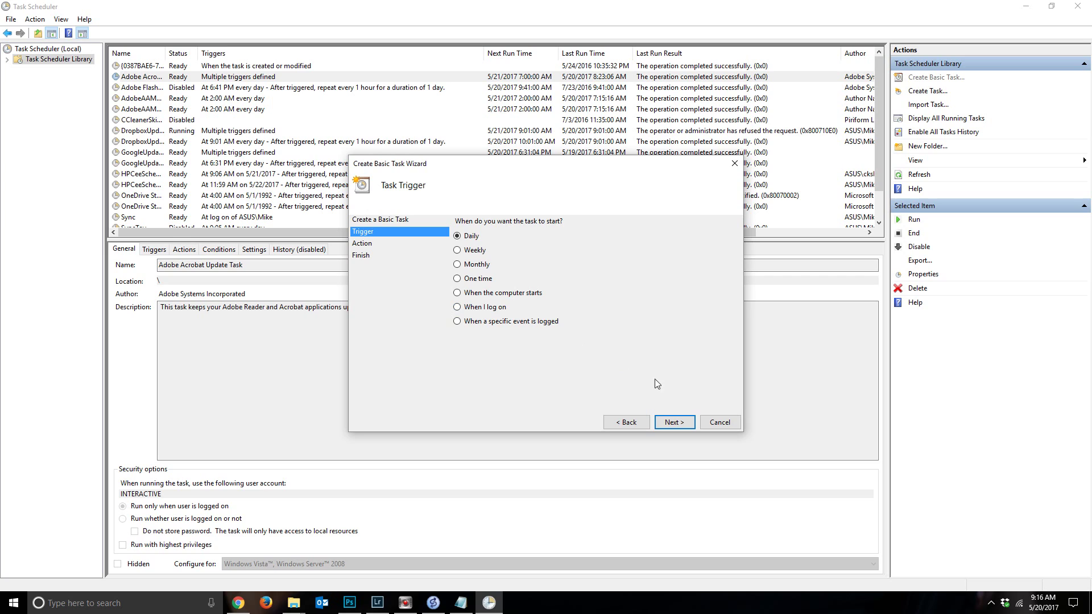
Keep the daily schedule, choose Start a program, and enter C:\Program Files\SyncToy 2.1\synctoycmd.exe
{"action": "left_click", "coordinate": [682, 423]}
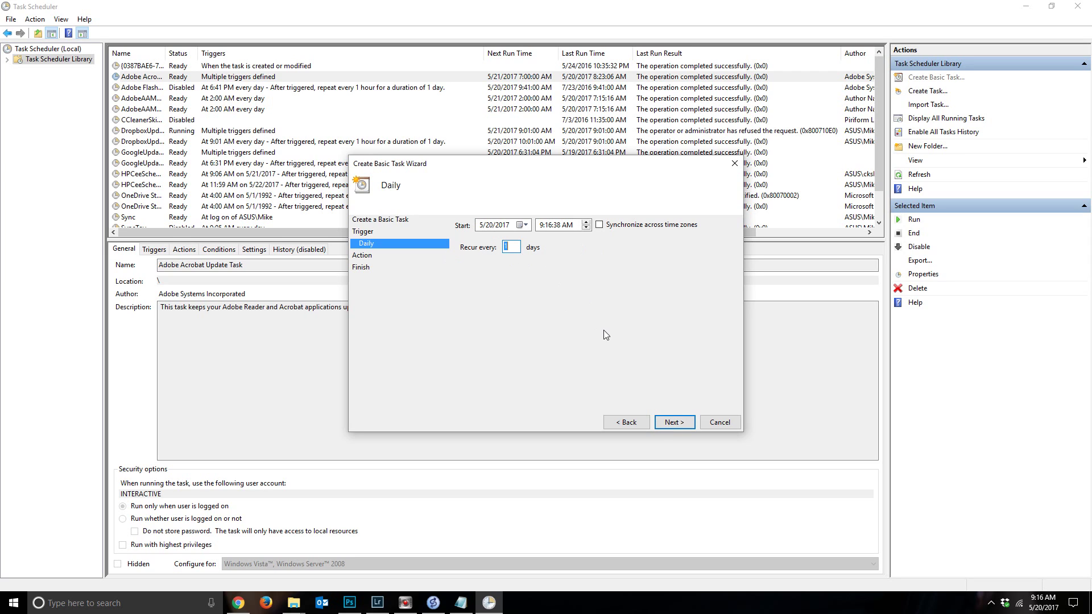
{"action": "left_click", "coordinate": [674, 421]}
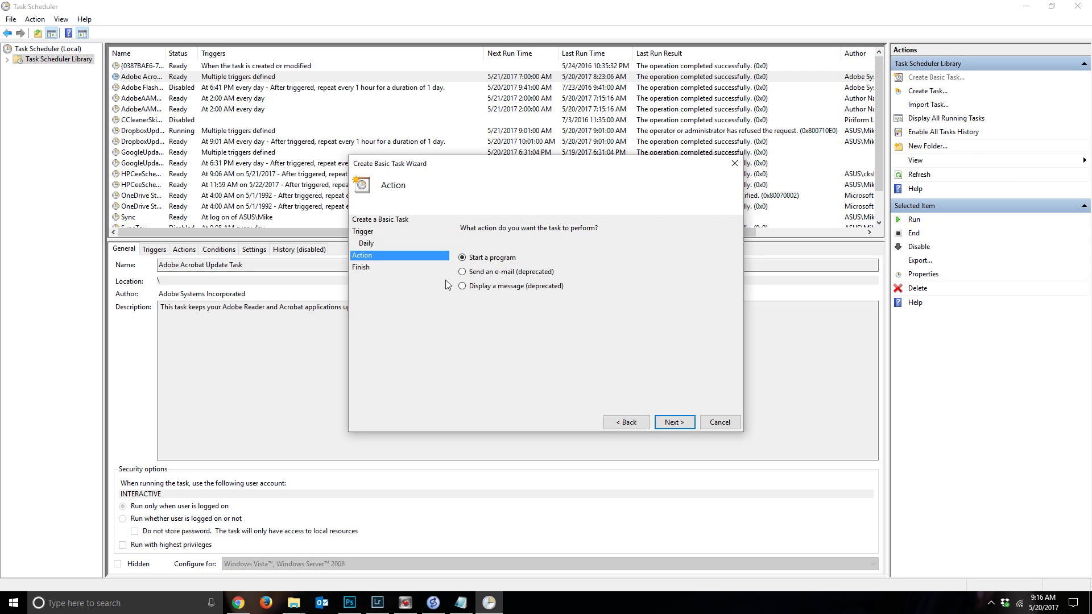
{"action": "left_click", "coordinate": [672, 423]}
{"action": "left_click", "coordinate": [569, 250]}
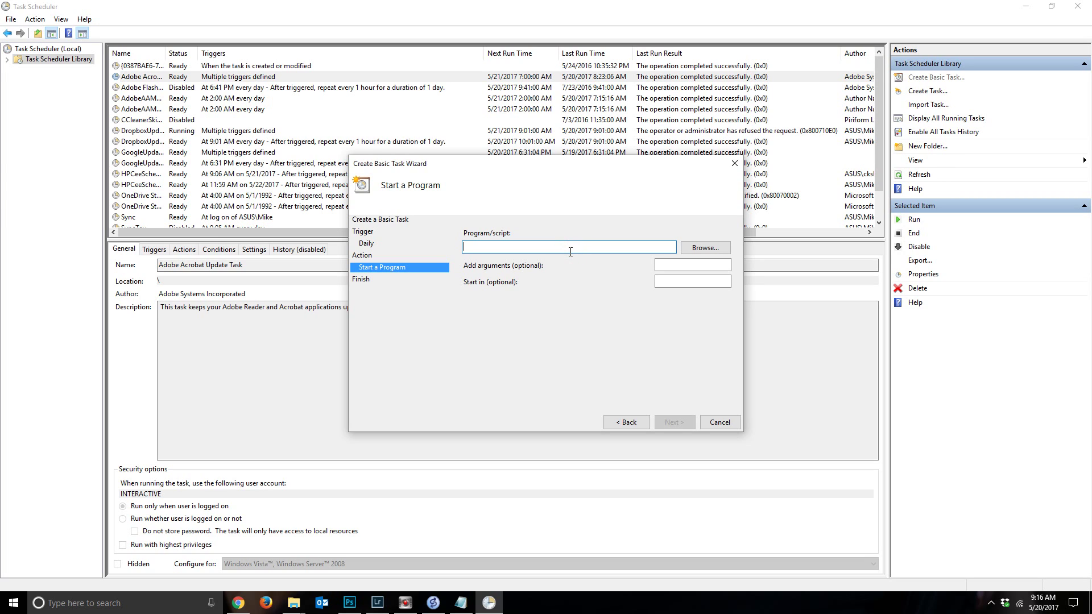
{"action": "type", "text": "C"}
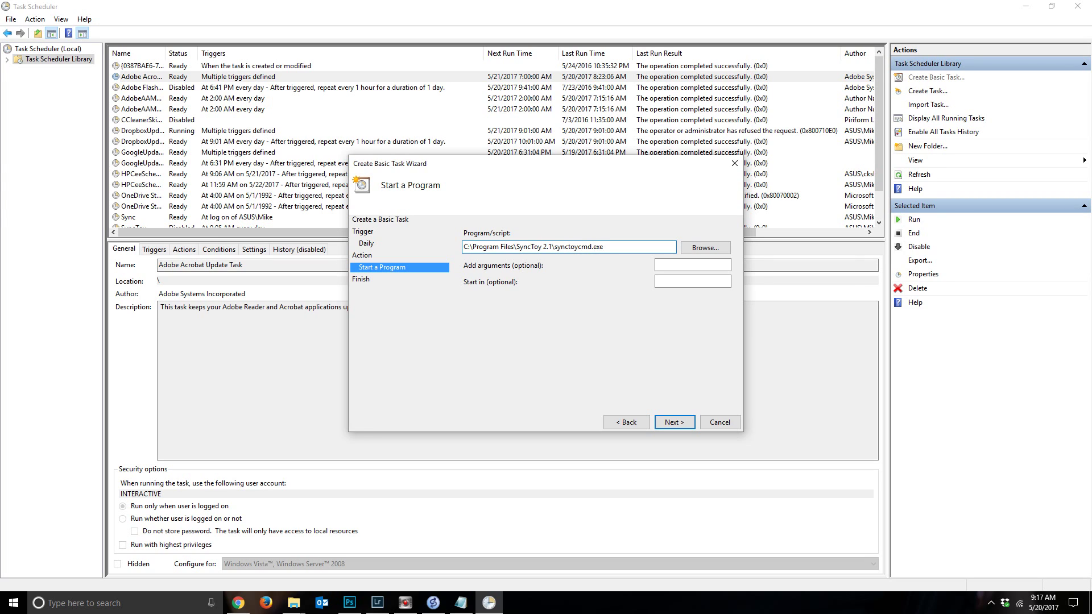
Add the -R argument after checking the Test pair in SyncToy, and decline the path-split prompt
{"action": "left_click", "coordinate": [660, 263]}
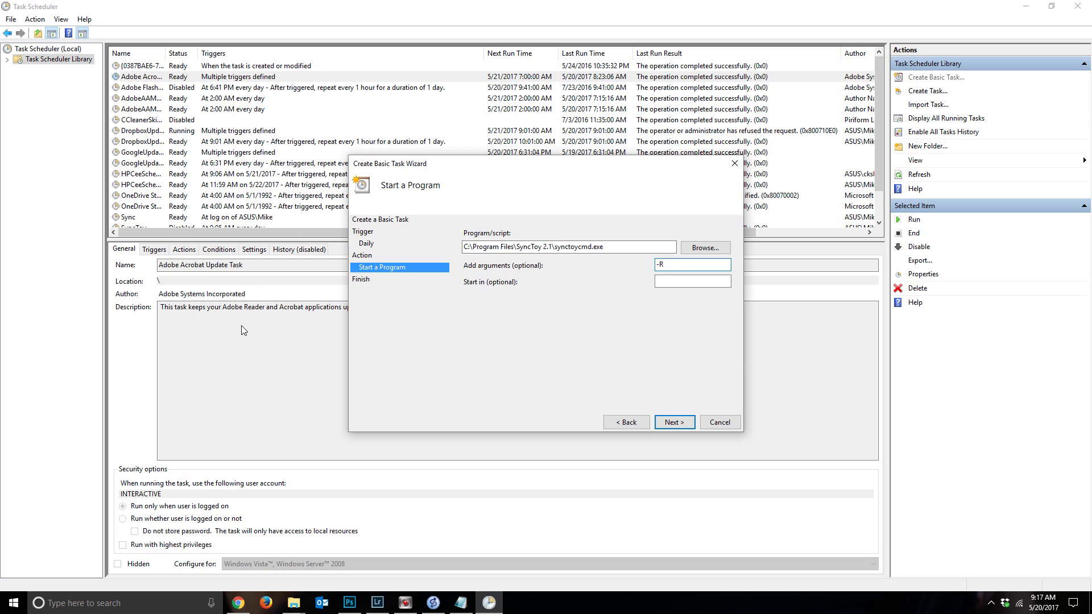
{"action": "left_click", "coordinate": [434, 601]}
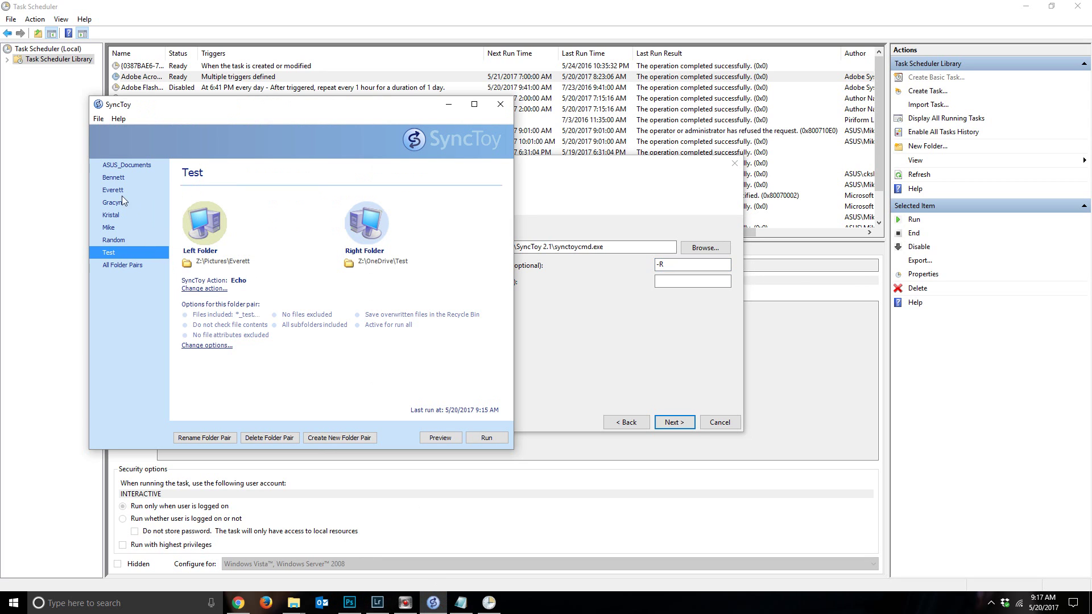
{"action": "left_click", "coordinate": [589, 362]}
{"action": "left_click", "coordinate": [673, 421]}
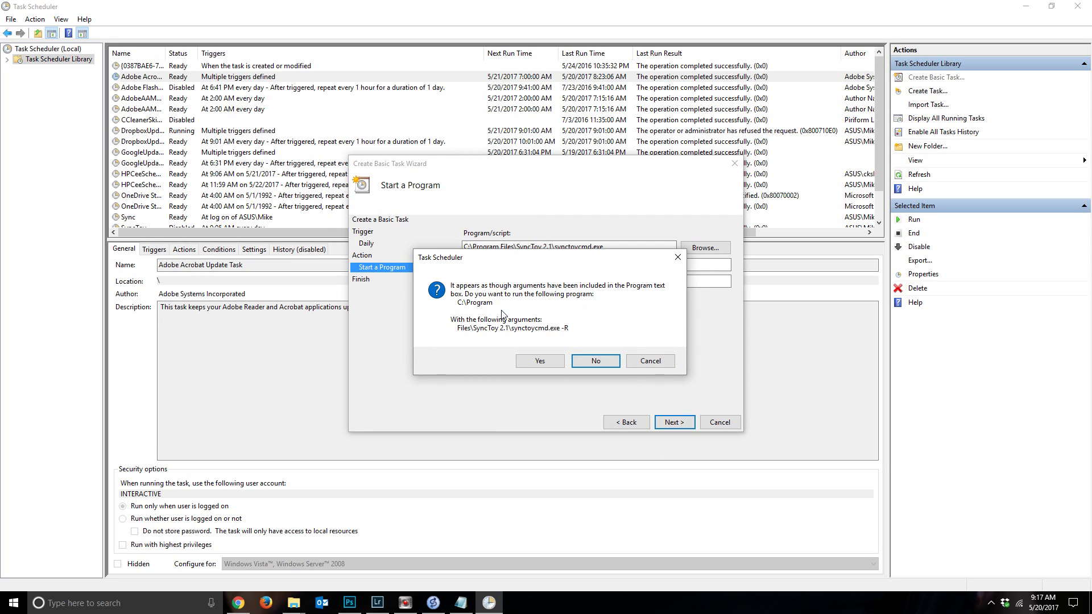
{"action": "left_click", "coordinate": [638, 361]}
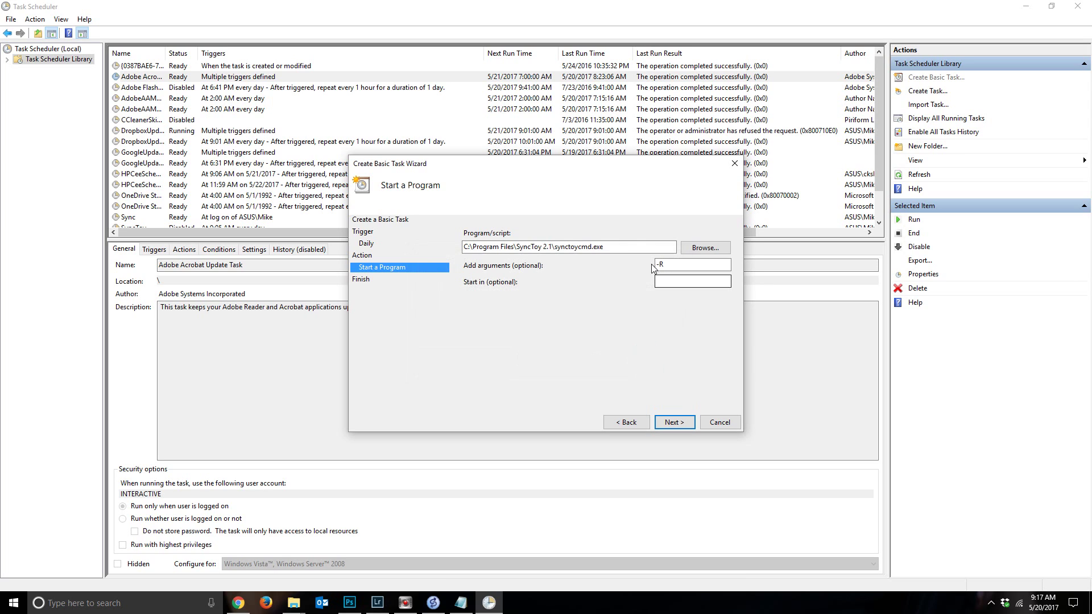
Wrap the synctoycmd.exe path in quotes and reach the summary showing Test Sync daily at 9:16 AM
{"action": "left_click", "coordinate": [627, 245]}
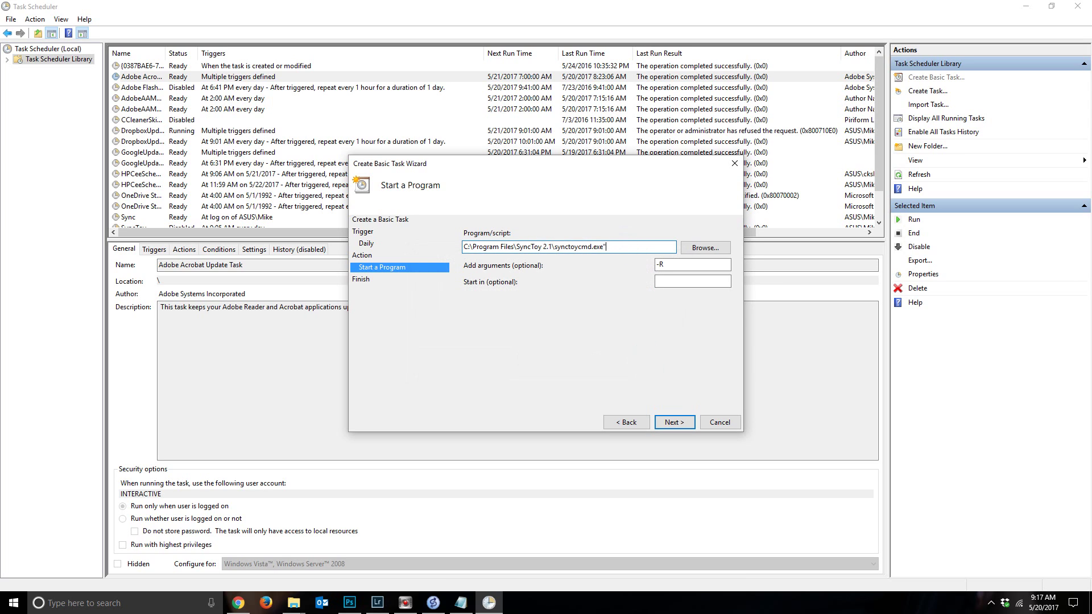
{"action": "left_click", "coordinate": [464, 246]}
{"action": "type", "text": "\""}
{"action": "left_click", "coordinate": [674, 422]}
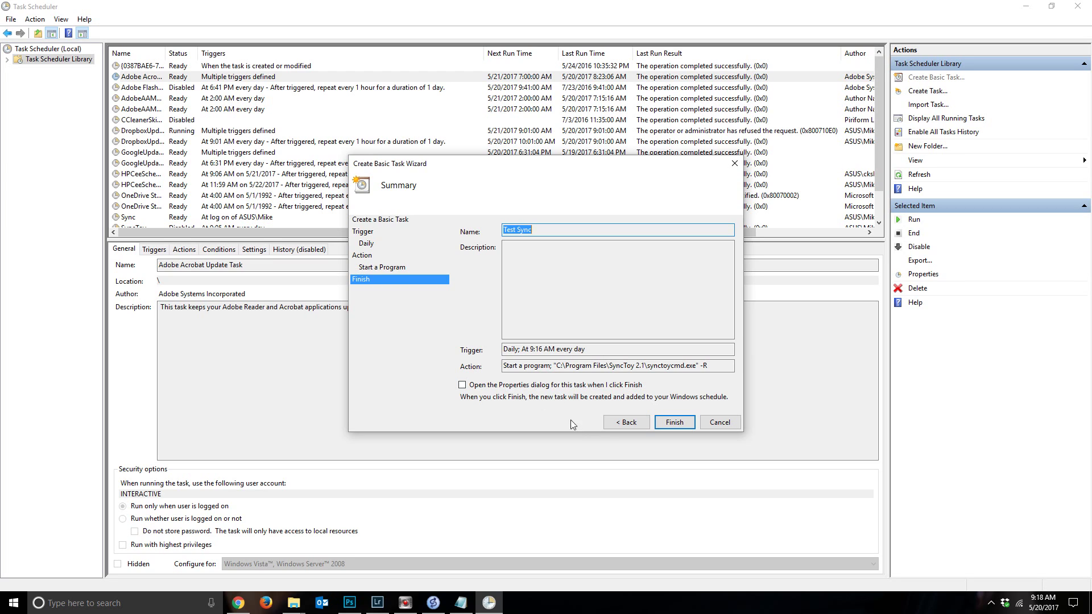
Finish the wizard and review the new Test Sync task's properties in the library without changes
{"action": "left_click", "coordinate": [674, 423]}
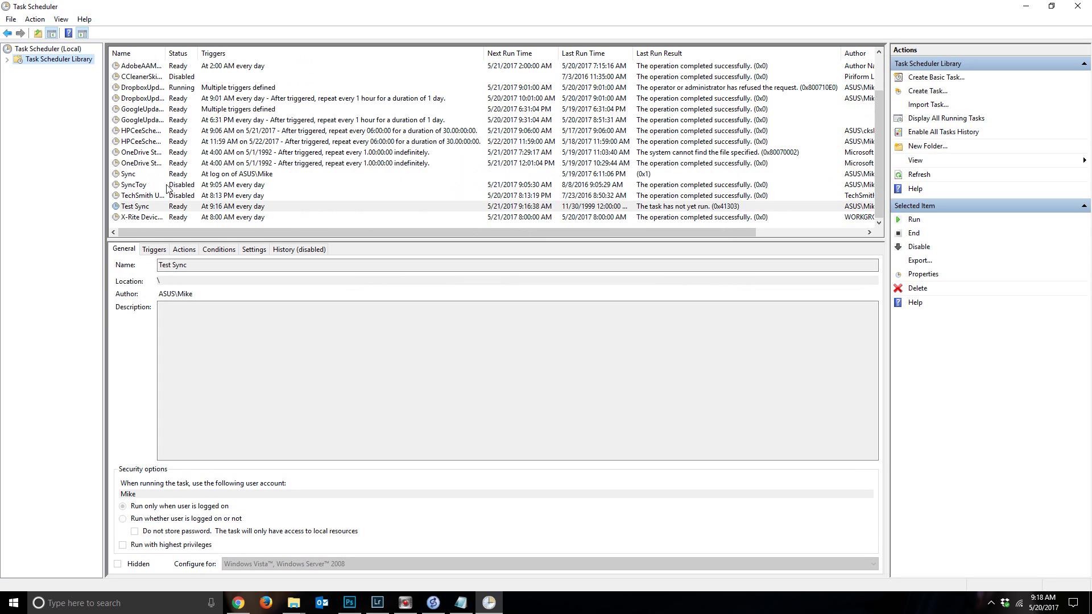
{"action": "double_click", "coordinate": [153, 206]}
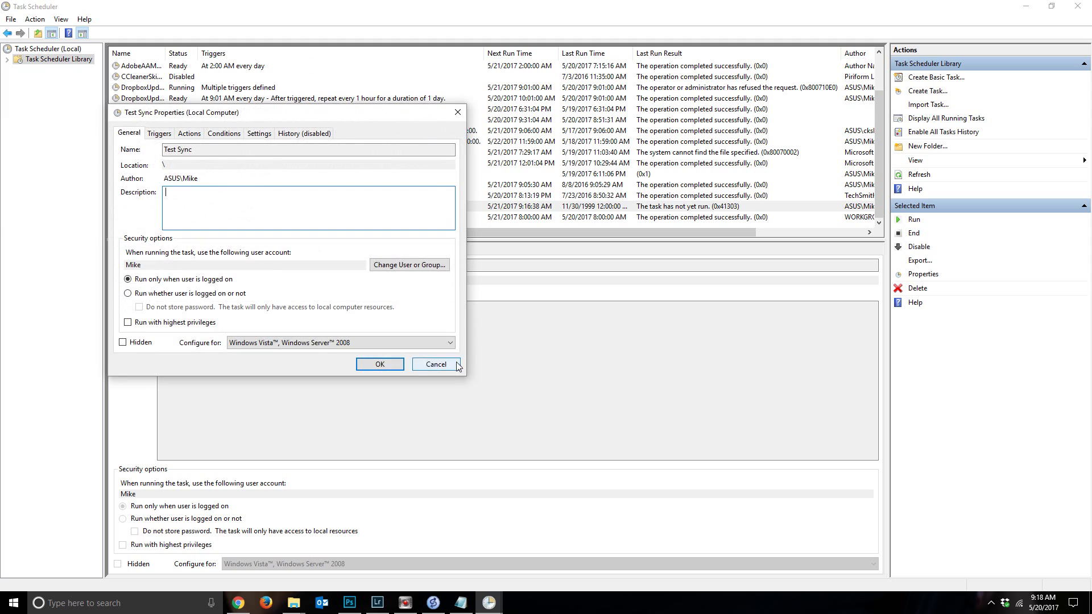
{"action": "left_click", "coordinate": [437, 363]}
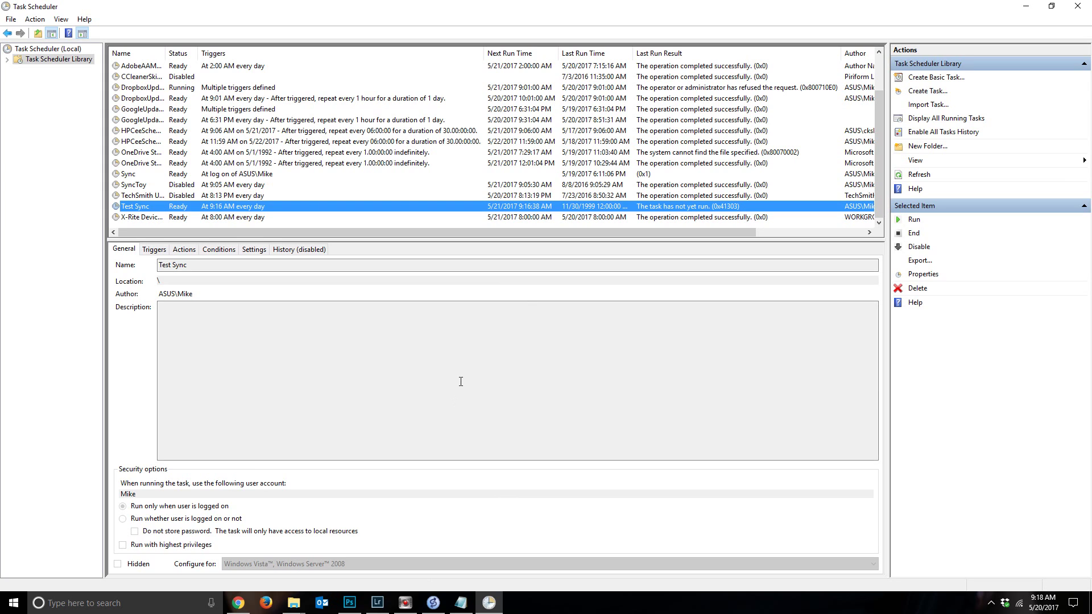
{"action": "right_click", "coordinate": [155, 208]}
{"action": "left_click", "coordinate": [275, 207]}
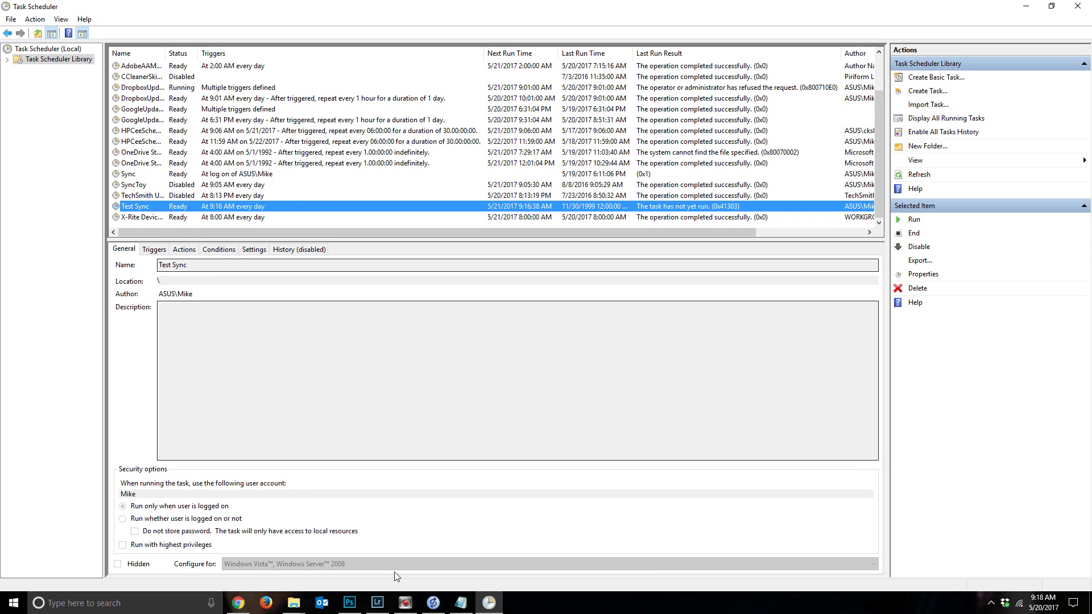
Open the Pictures\Everett folder in File Explorer
{"action": "mouse_move", "coordinate": [296, 607]}
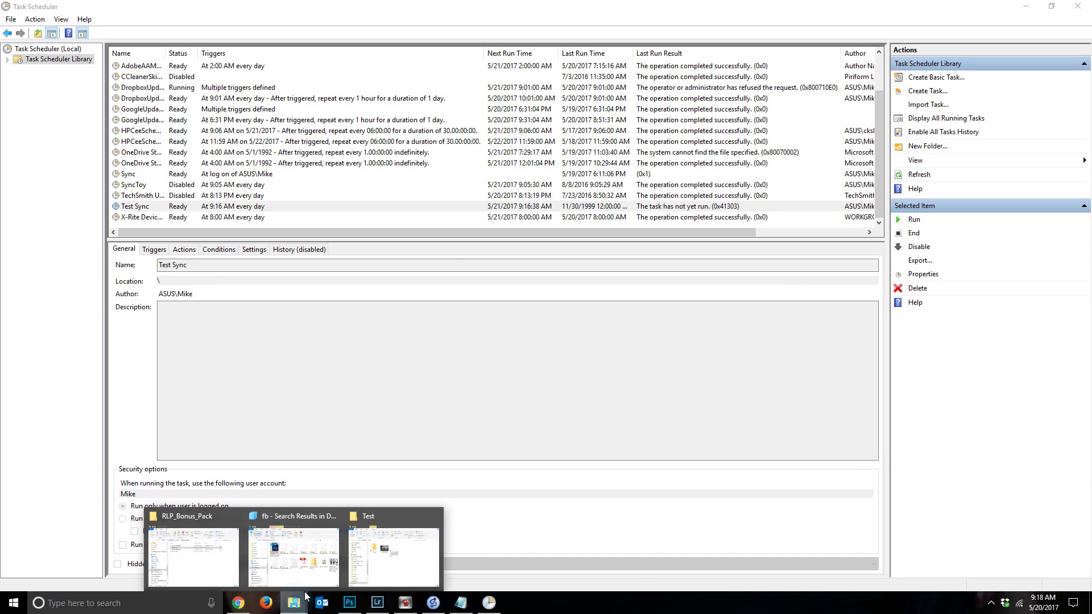
{"action": "left_click", "coordinate": [391, 559]}
{"action": "left_click", "coordinate": [193, 563]}
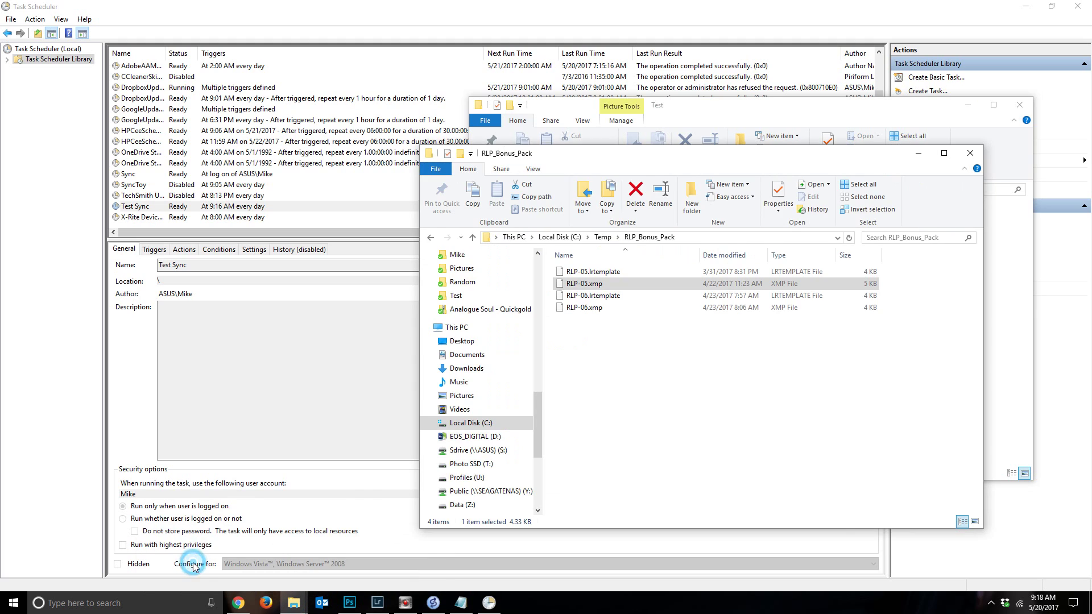
{"action": "left_click_drag", "start_coordinate": [538, 451], "coordinate": [538, 319]}
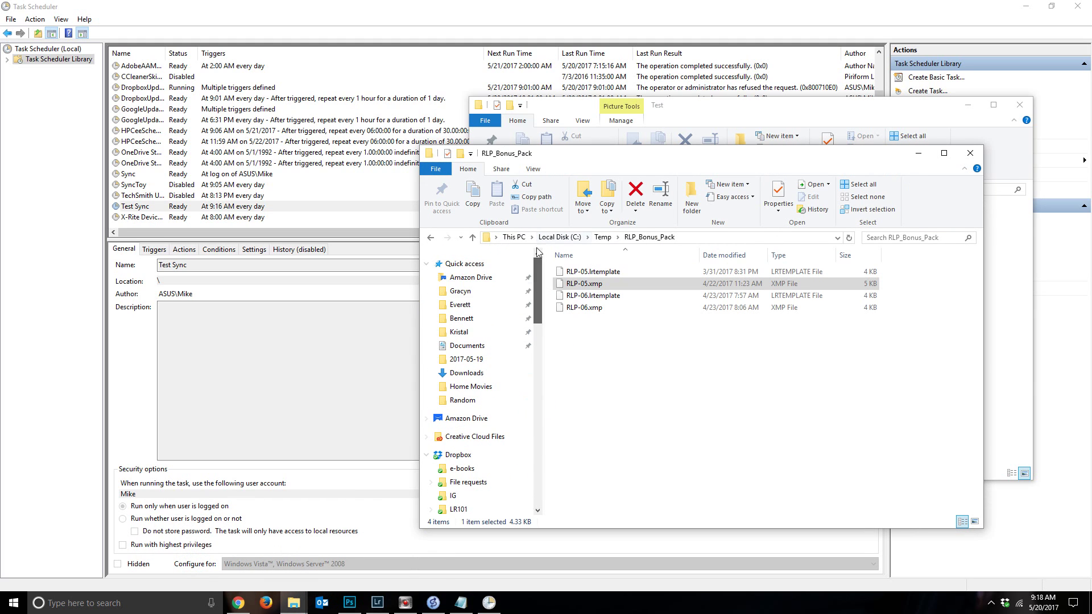
{"action": "left_click", "coordinate": [470, 306]}
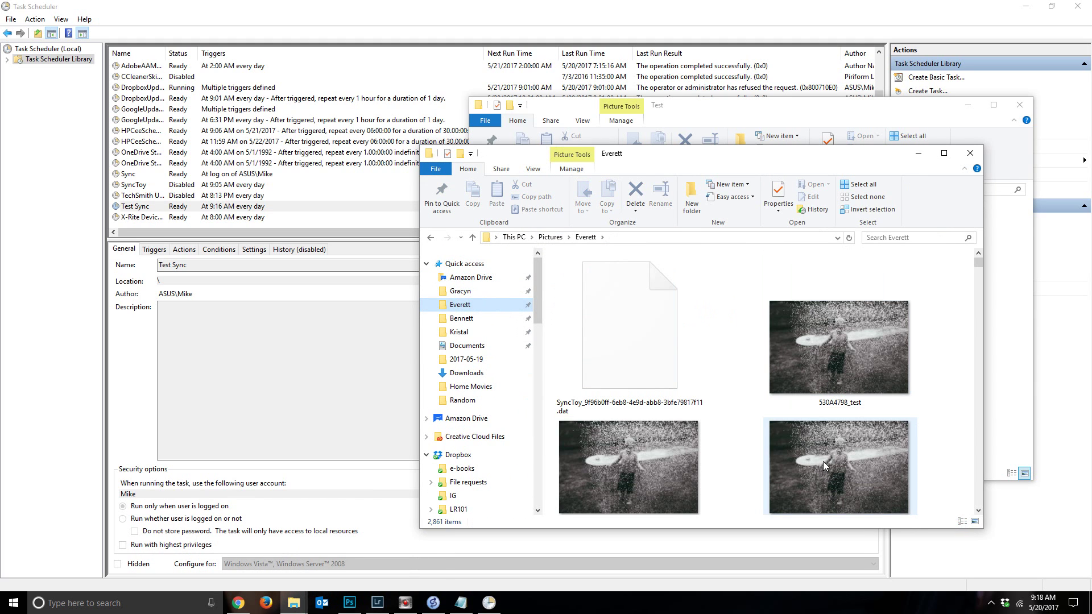
{"action": "scroll", "coordinate": [639, 471], "scroll_direction": "down", "scroll_amount": 3}
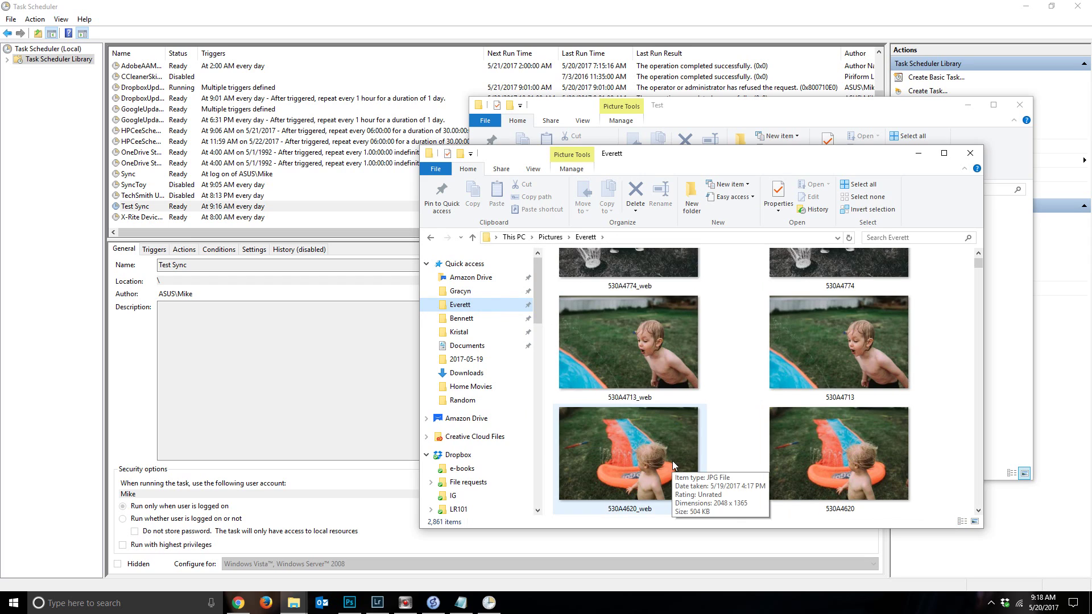
Copy the 530A4620_web photo and paste a duplicate into the Everett folder
{"action": "left_click", "coordinate": [632, 463]}
{"action": "right_click", "coordinate": [633, 463]}
{"action": "left_click", "coordinate": [660, 393]}
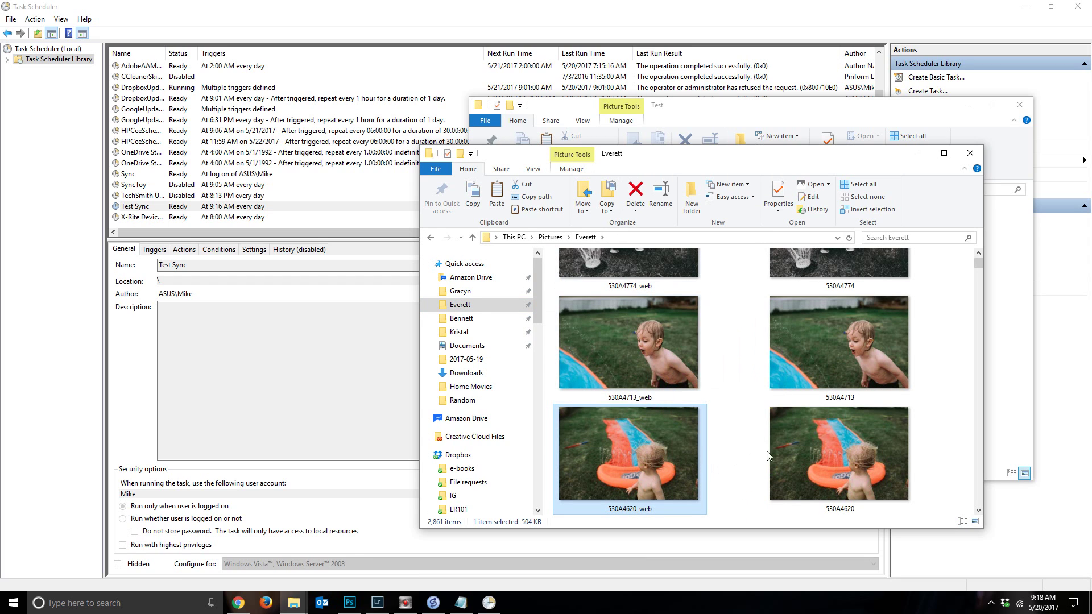
{"action": "right_click", "coordinate": [940, 430]}
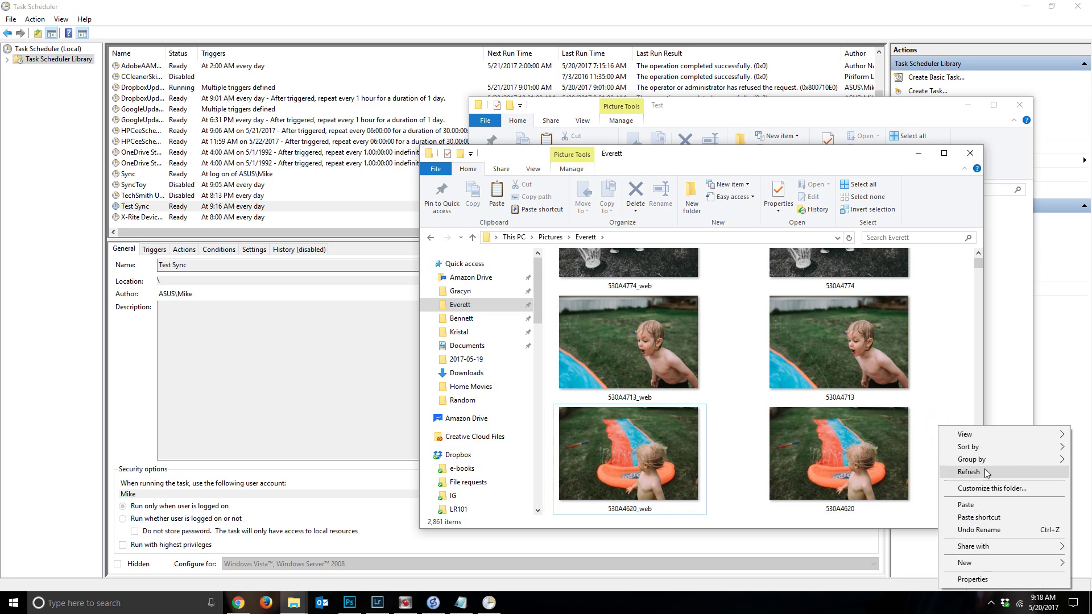
{"action": "left_click", "coordinate": [979, 510]}
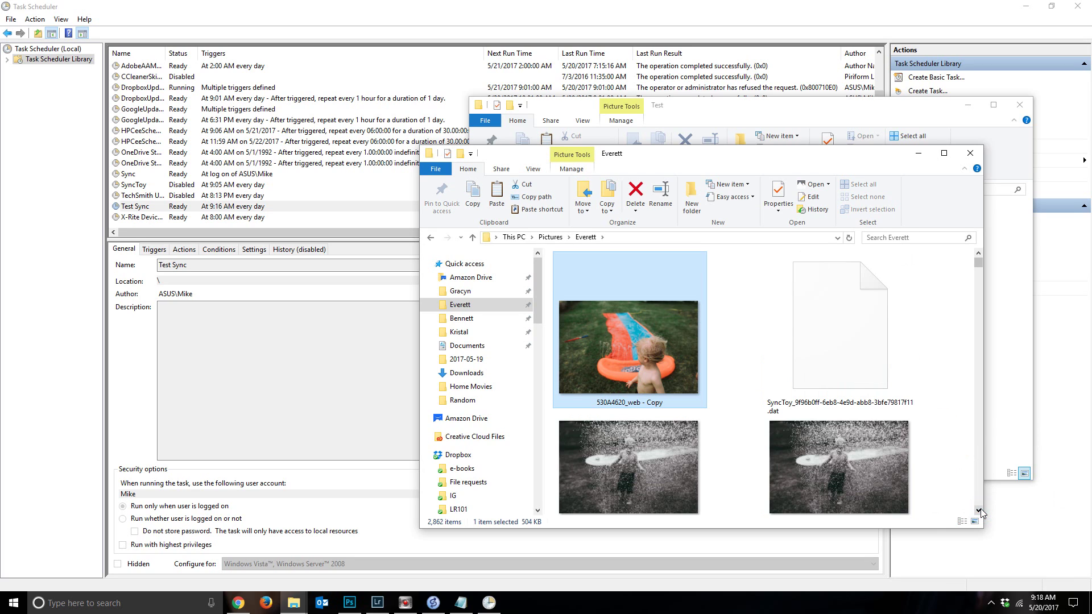
Rename the duplicated photo to 530A4620_test
{"action": "right_click", "coordinate": [662, 401]}
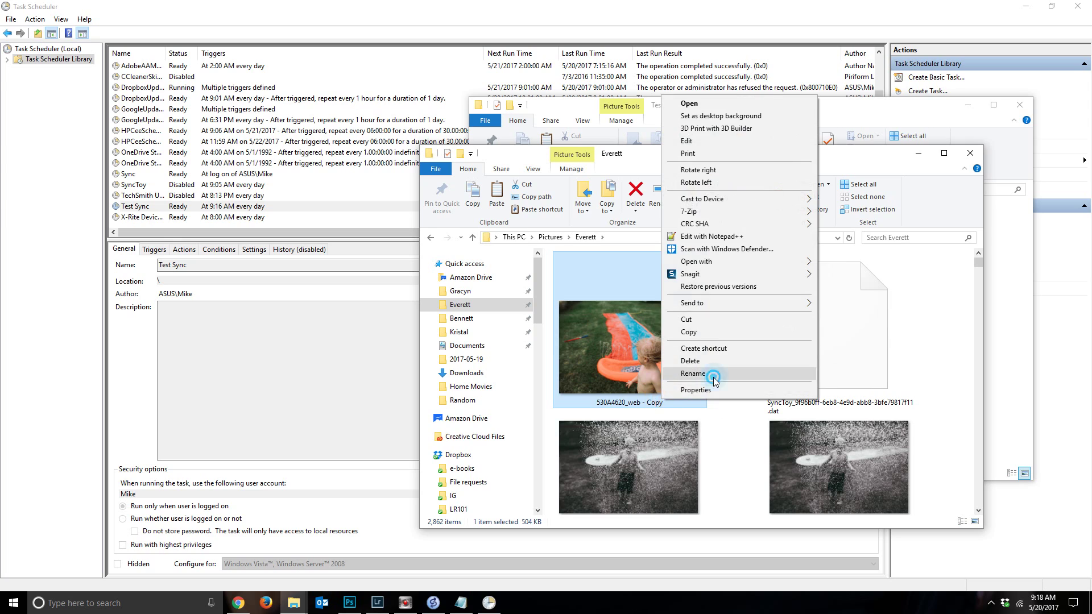
{"action": "left_click", "coordinate": [674, 374]}
{"action": "left_click_drag", "start_coordinate": [667, 401], "coordinate": [628, 403]}
{"action": "type", "text": "test"}
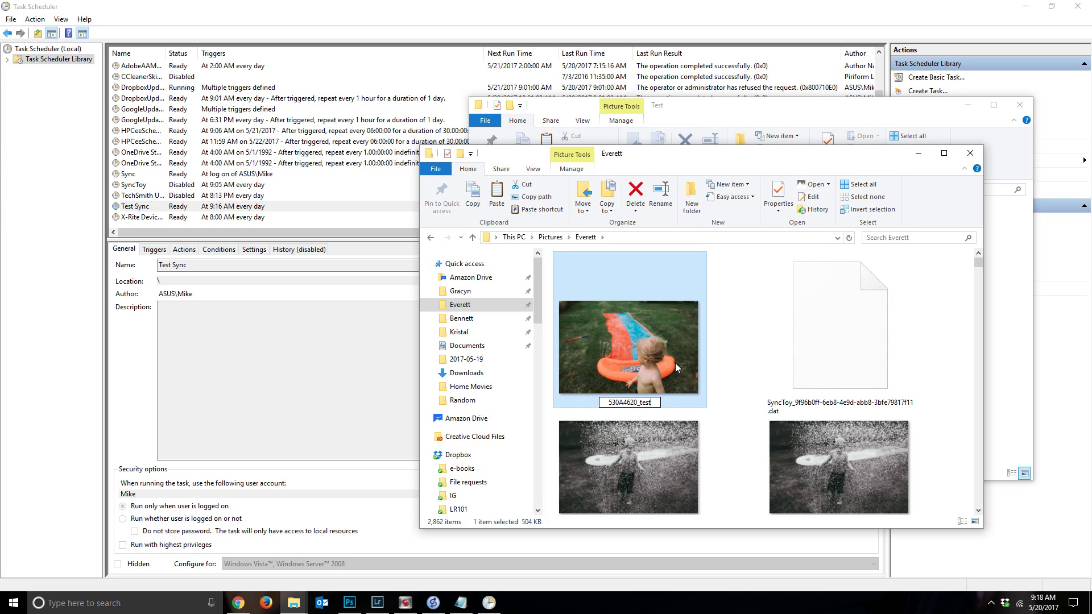
{"action": "key", "text": "Return"}
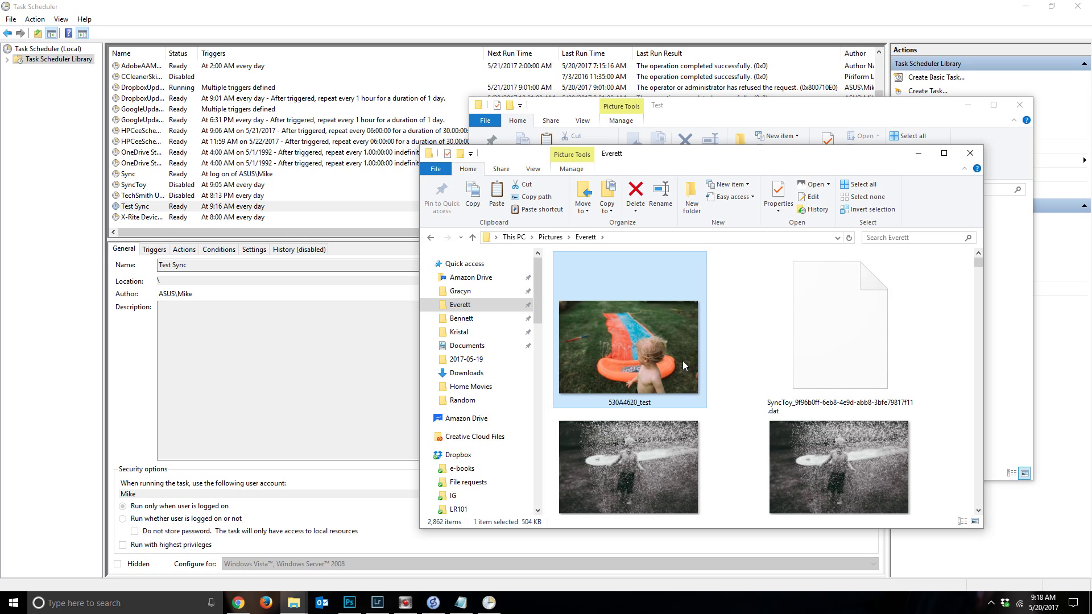
{"action": "left_click", "coordinate": [737, 325]}
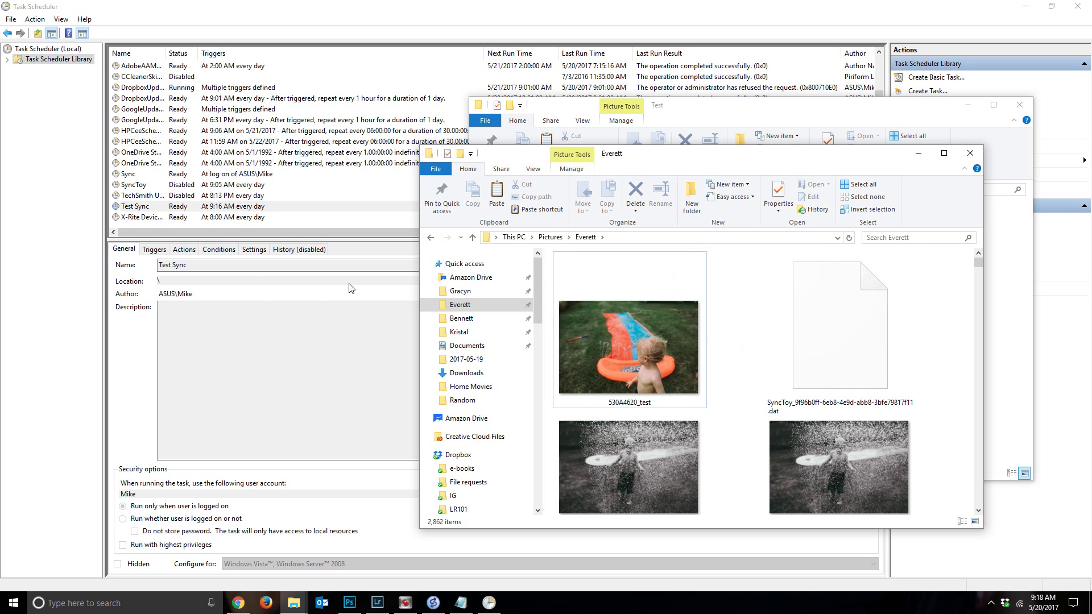
Run the Test Sync task manually so its status shows Running
{"action": "left_click_drag", "start_coordinate": [641, 159], "coordinate": [707, 165]}
{"action": "right_click", "coordinate": [184, 209]}
{"action": "left_click", "coordinate": [217, 215]}
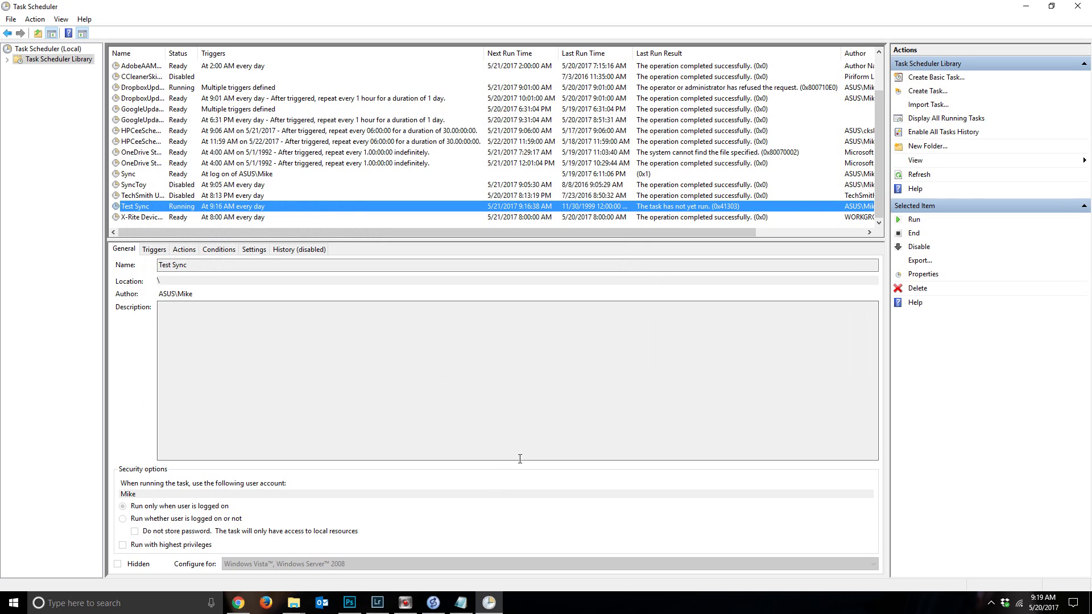
{"action": "left_click", "coordinate": [294, 603]}
View the OneDrive\Test folder to confirm 530A4620_test synced beside 530A4798_test
{"action": "left_click", "coordinate": [434, 575]}
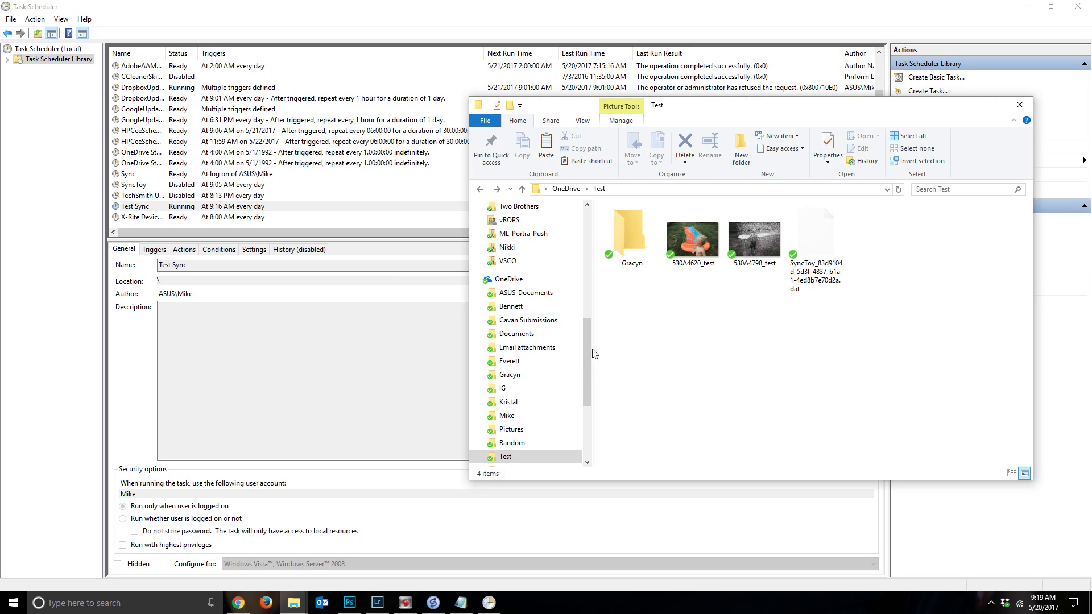
{"action": "left_click_drag", "start_coordinate": [588, 354], "coordinate": [591, 207]}
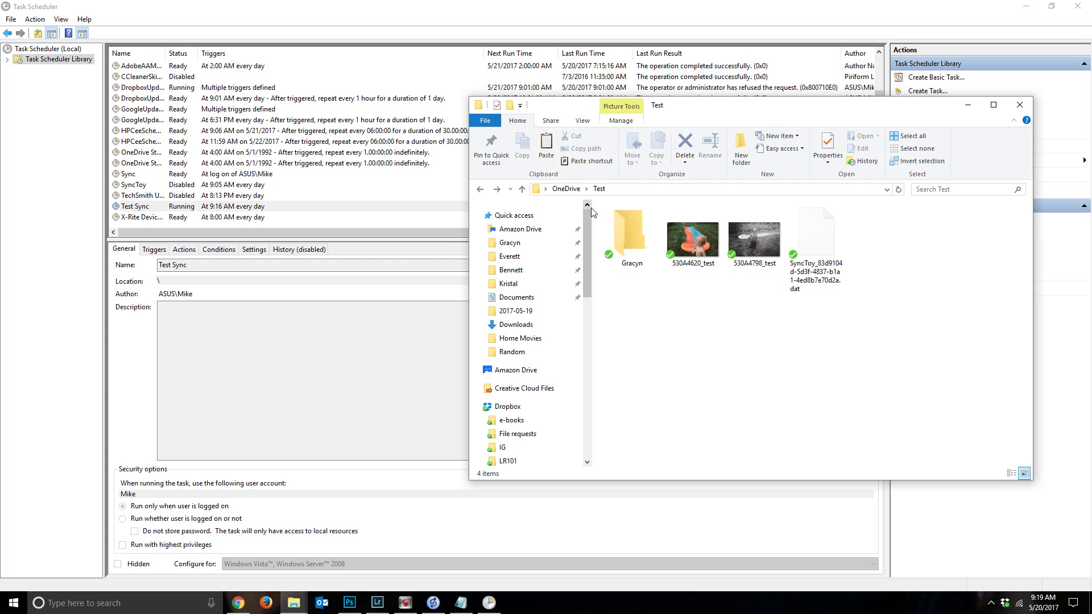